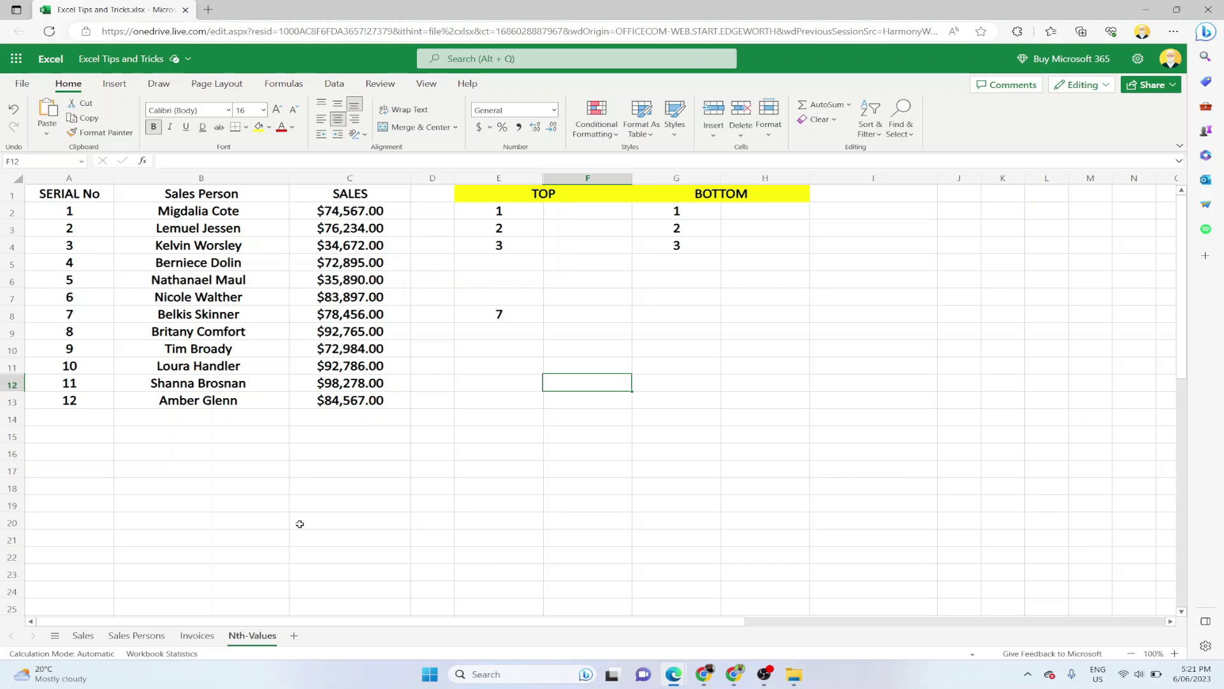
# Select the SALES values in column C and move between cells F2 and H2.
pyautogui.moveTo(350, 210); pyautogui.dragTo(352, 400)
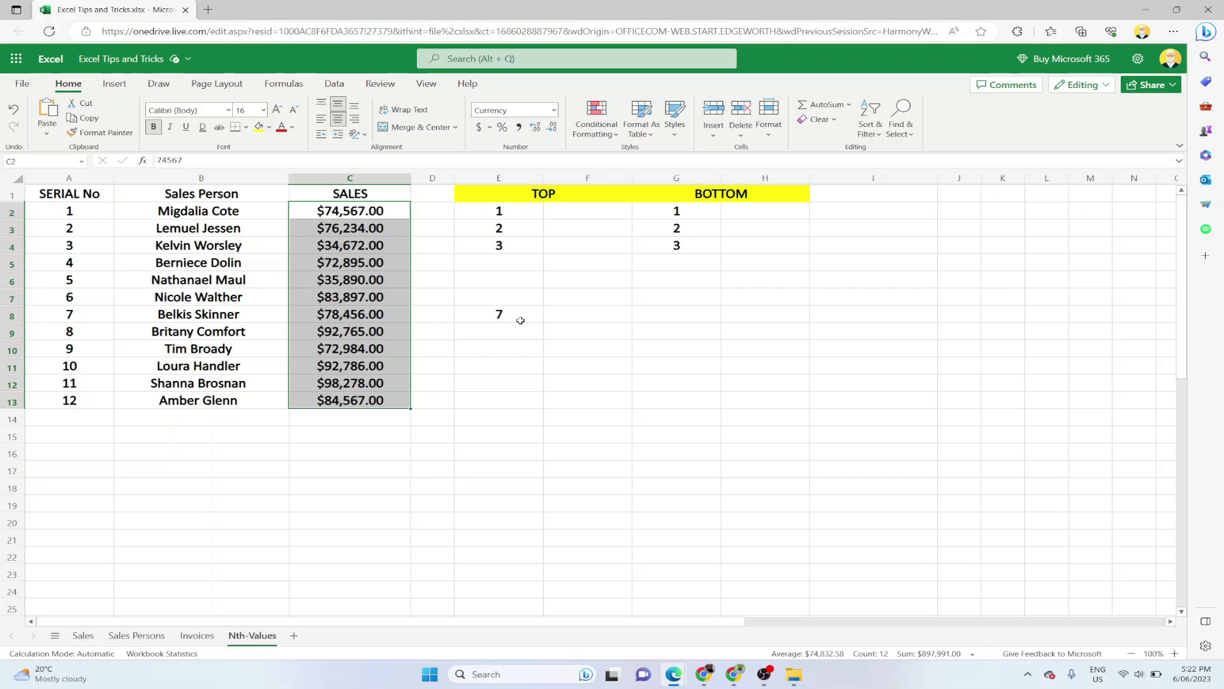
pyautogui.click(591, 214)
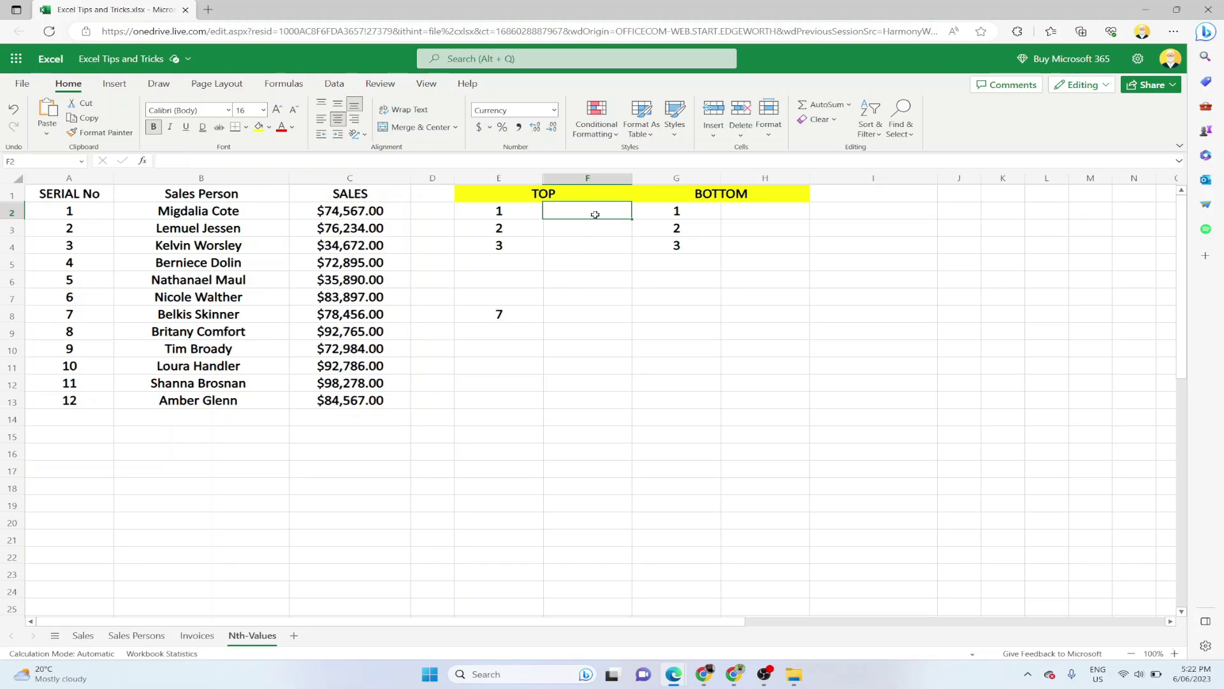
pyautogui.press('Right')
pyautogui.press('Right')
pyautogui.click(603, 214)
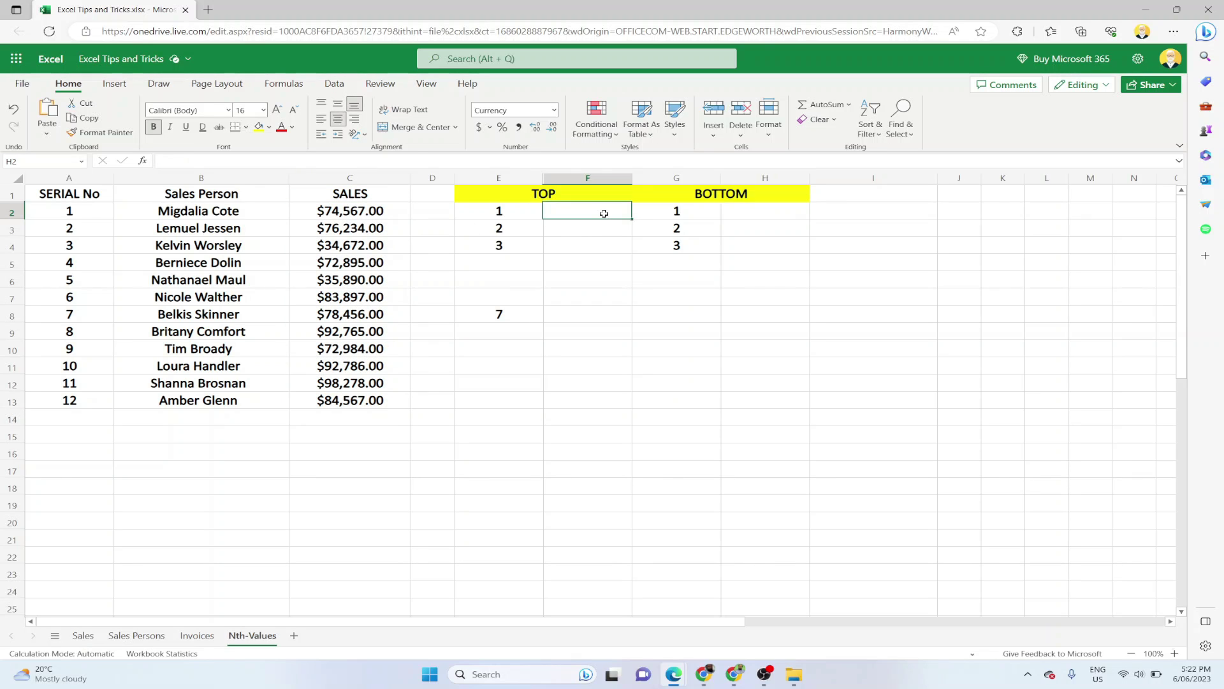
pyautogui.click(764, 210)
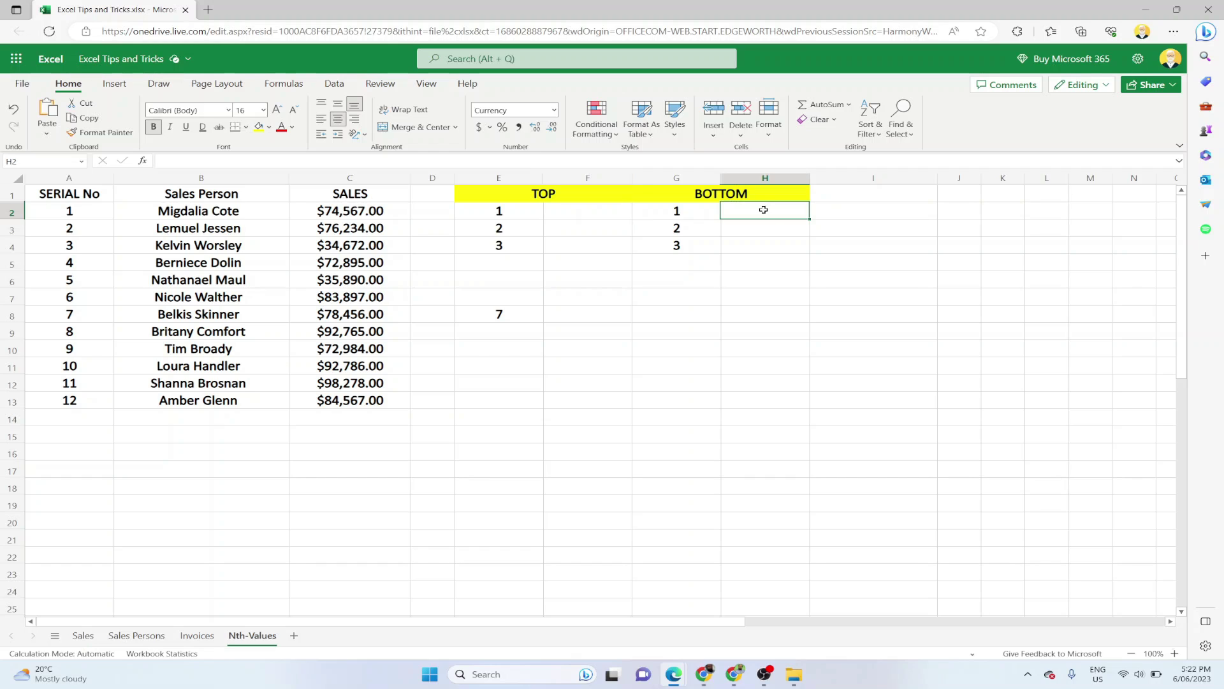
pyautogui.click(615, 222)
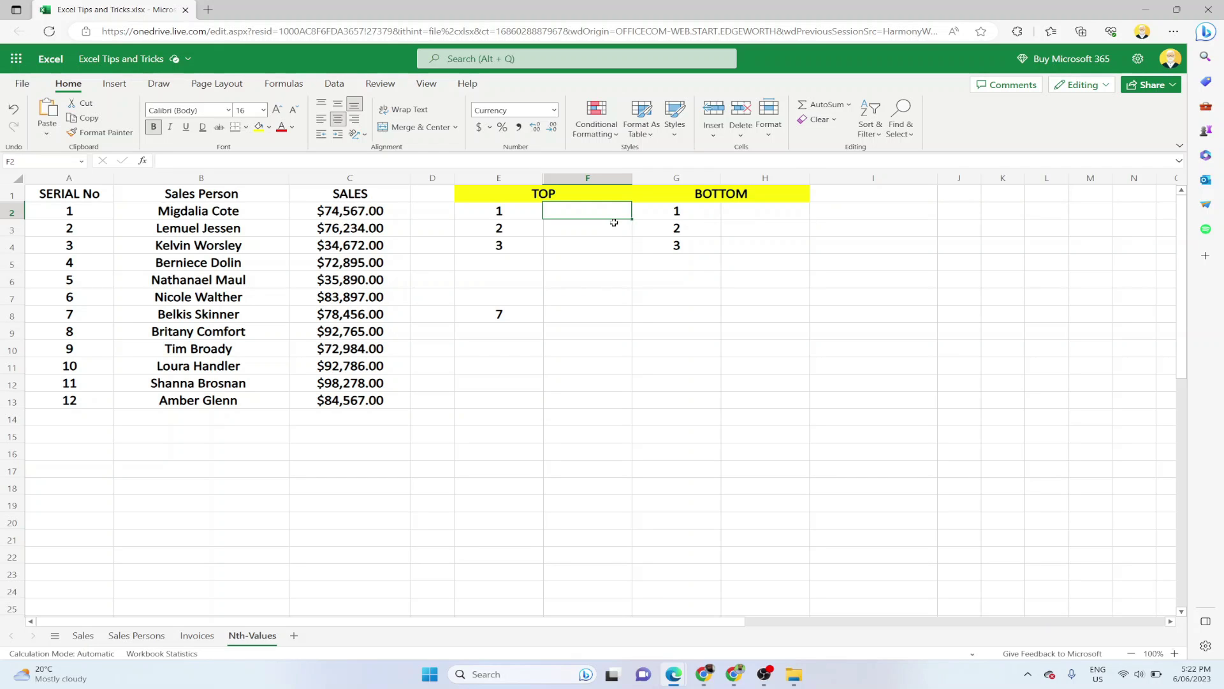
pyautogui.click(751, 213)
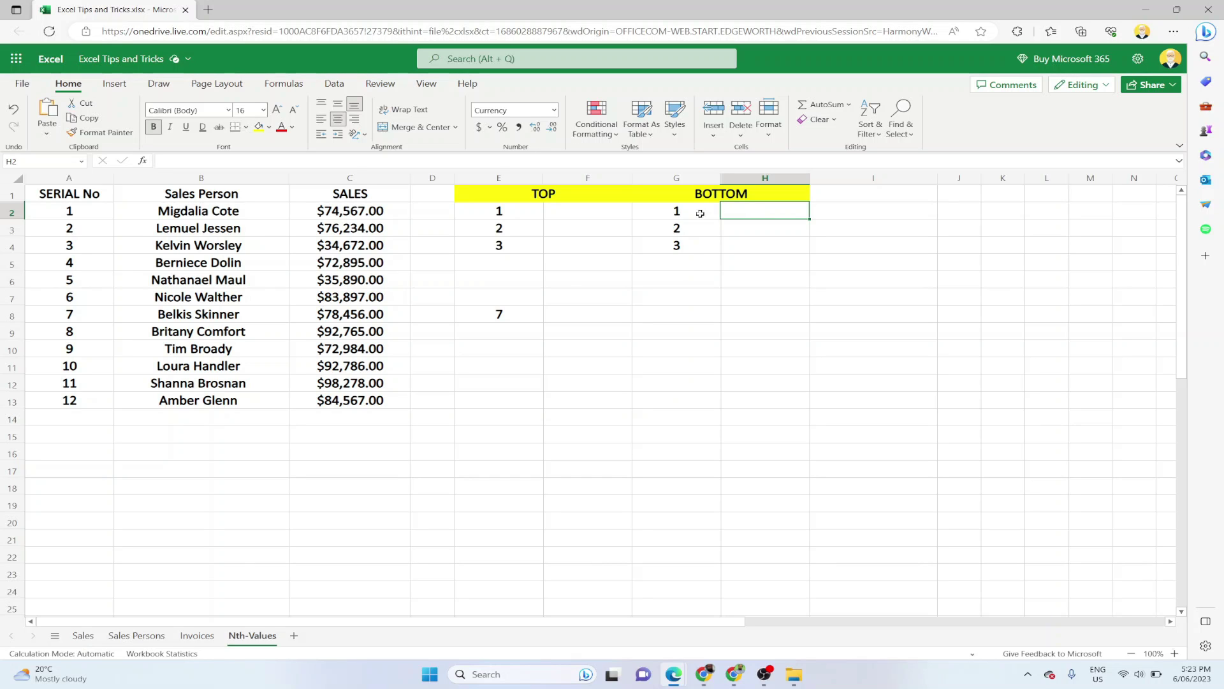
pyautogui.press('Left')
pyautogui.press('Left')
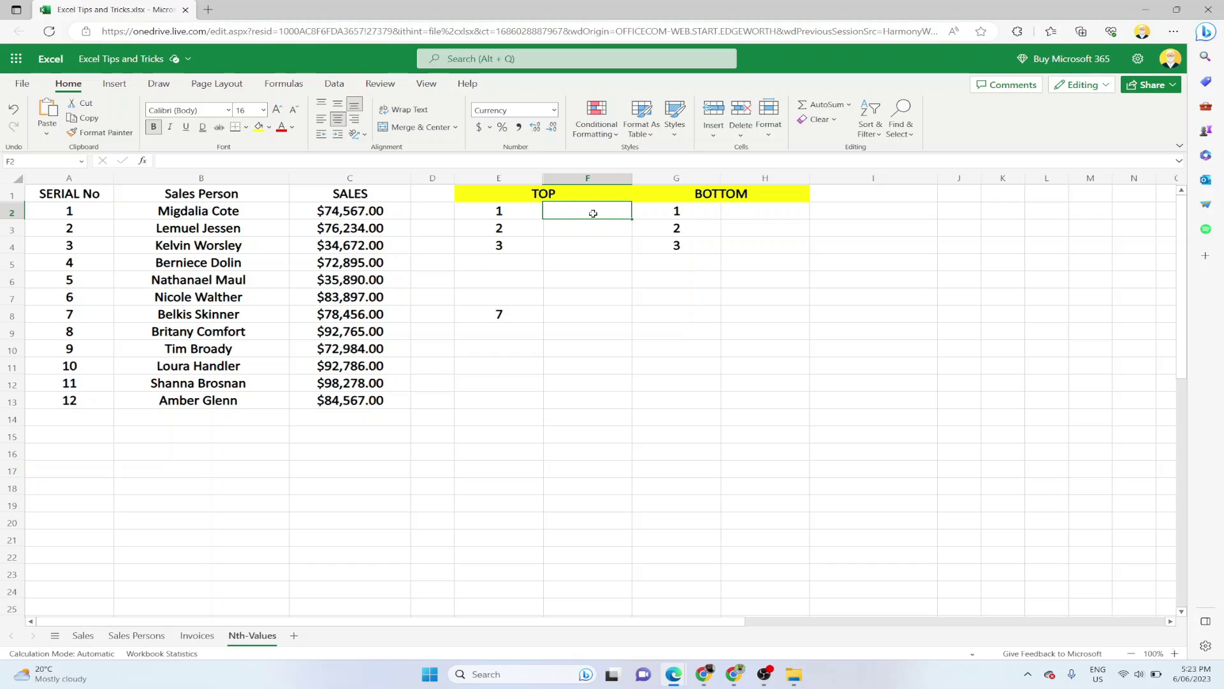
# Try MAX in F2 and MIN in H2 over C2:C13, then undo both results.
pyautogui.click(229, 160)
pyautogui.write('=')
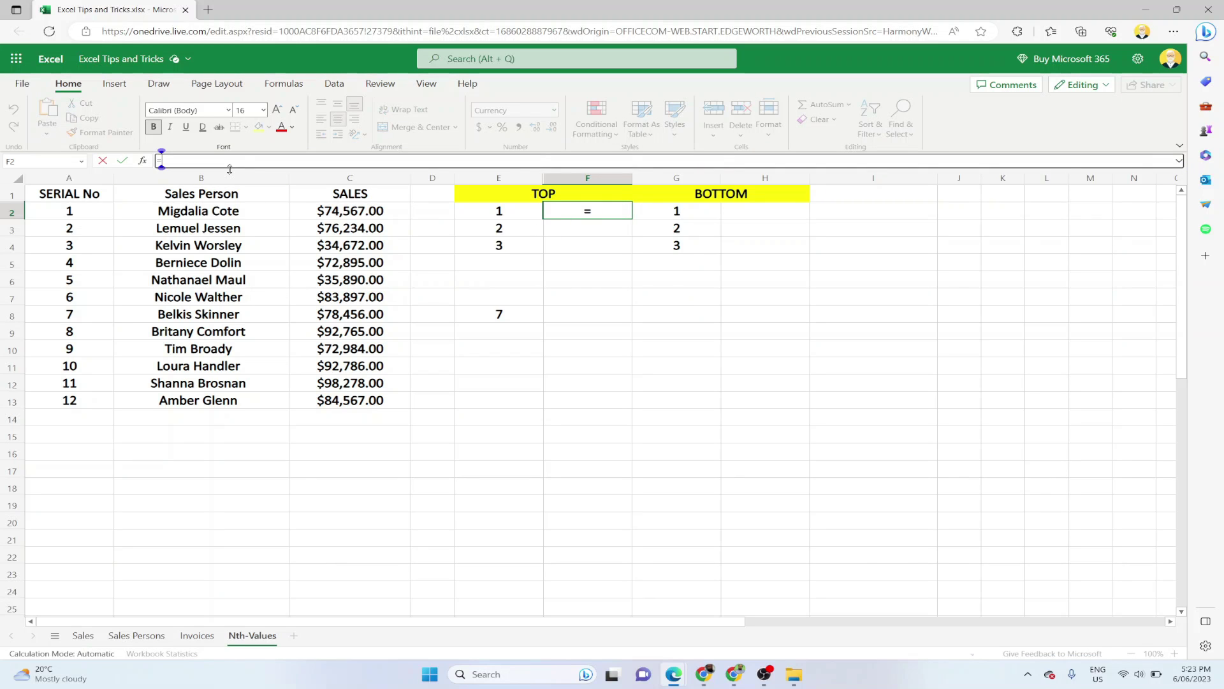
pyautogui.write('max')
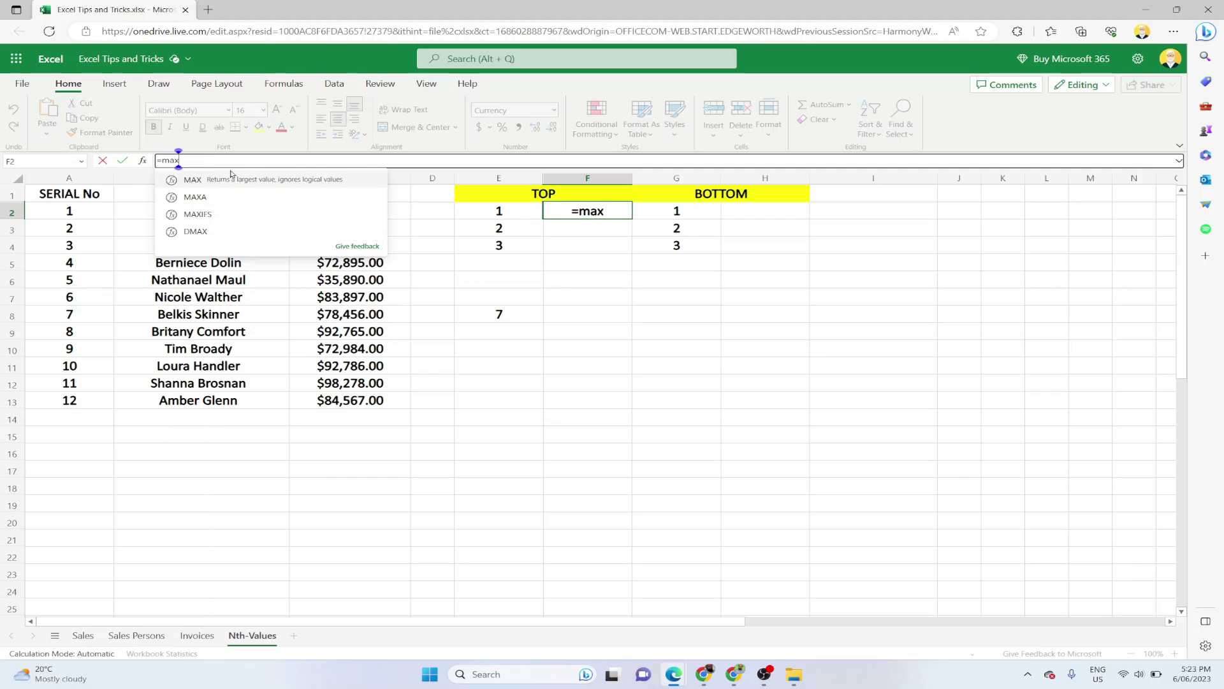
pyautogui.write('(')
pyautogui.moveTo(345, 211); pyautogui.dragTo(368, 402)
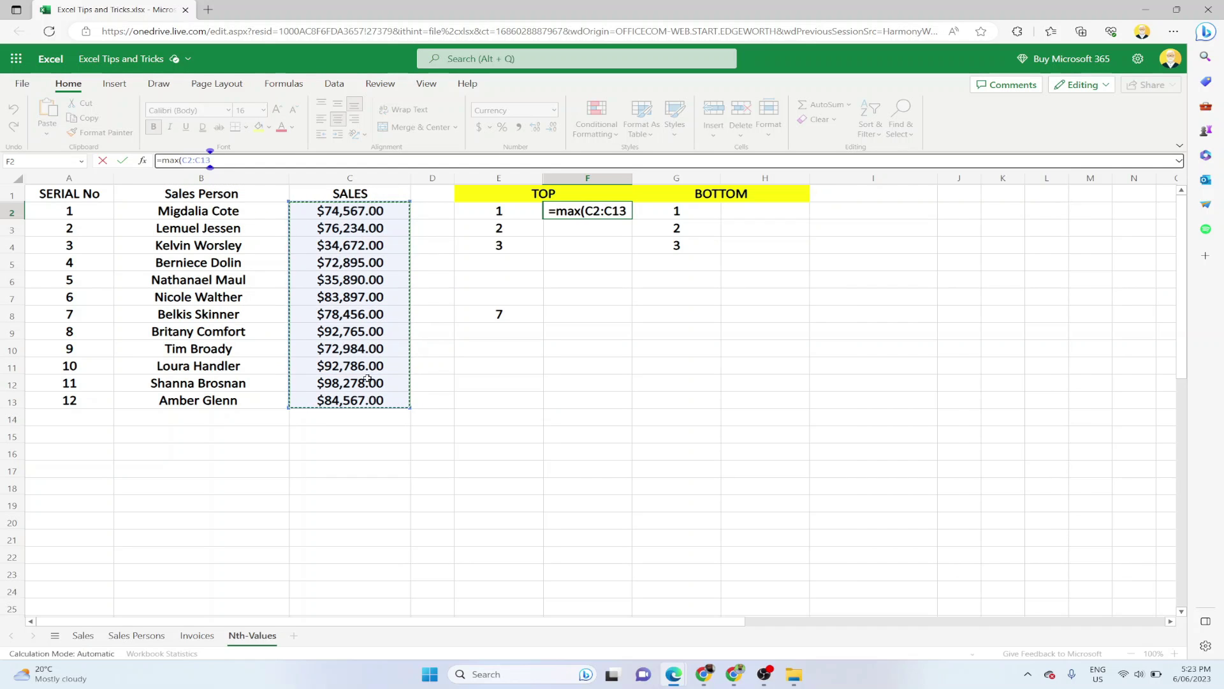
pyautogui.write(')')
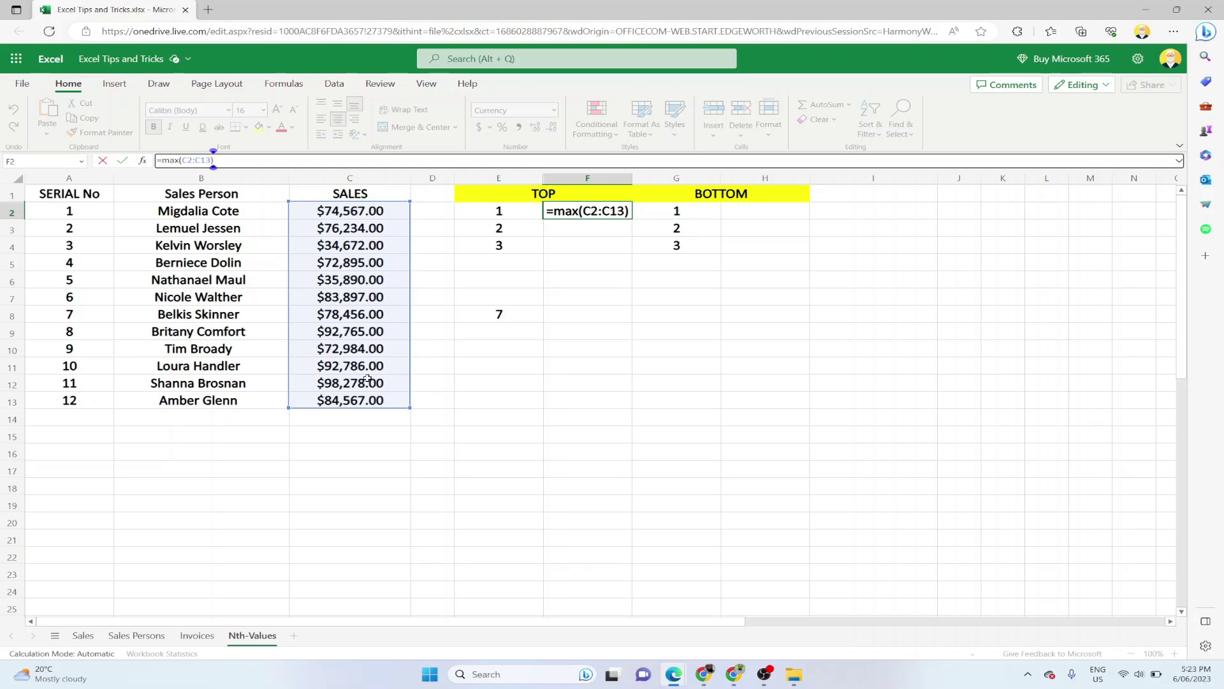
pyautogui.press('Return')
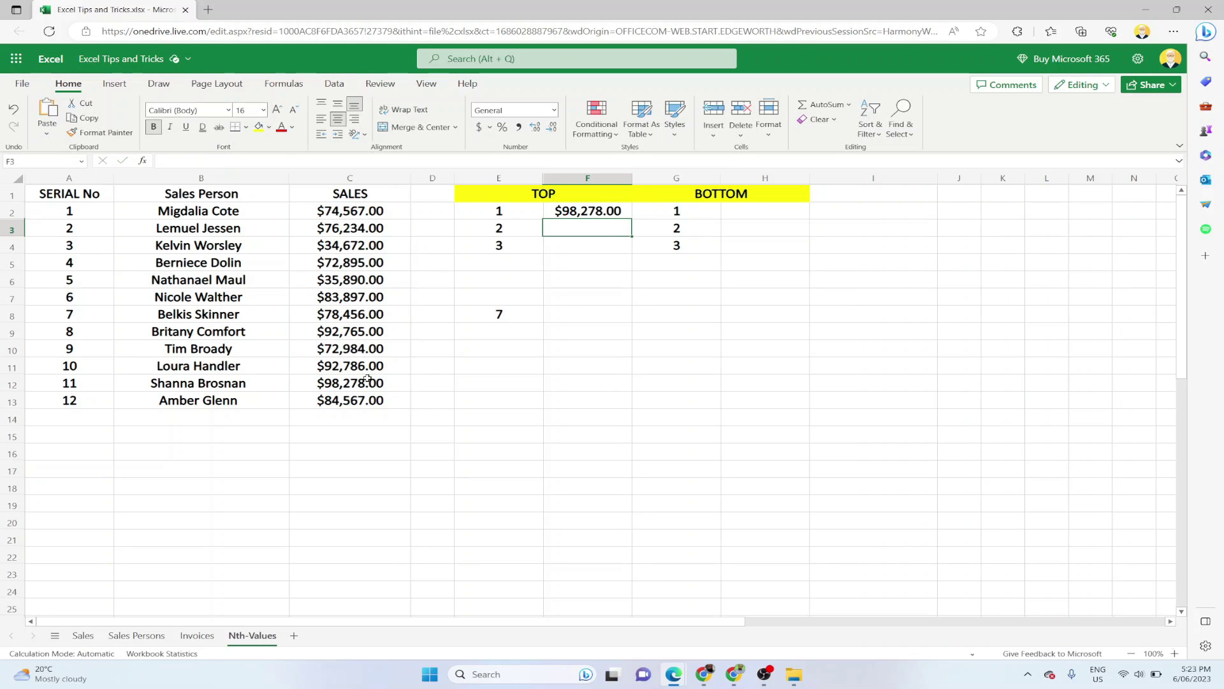
pyautogui.click(753, 209)
pyautogui.click(243, 159)
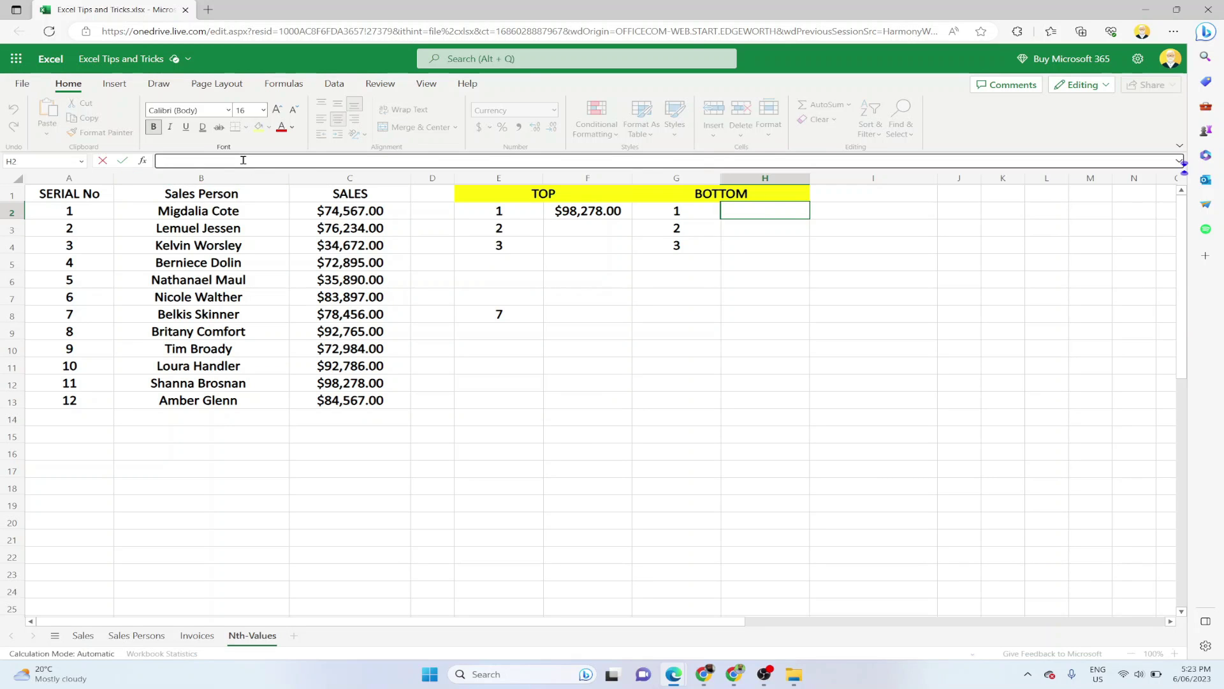
pyautogui.write('=min(')
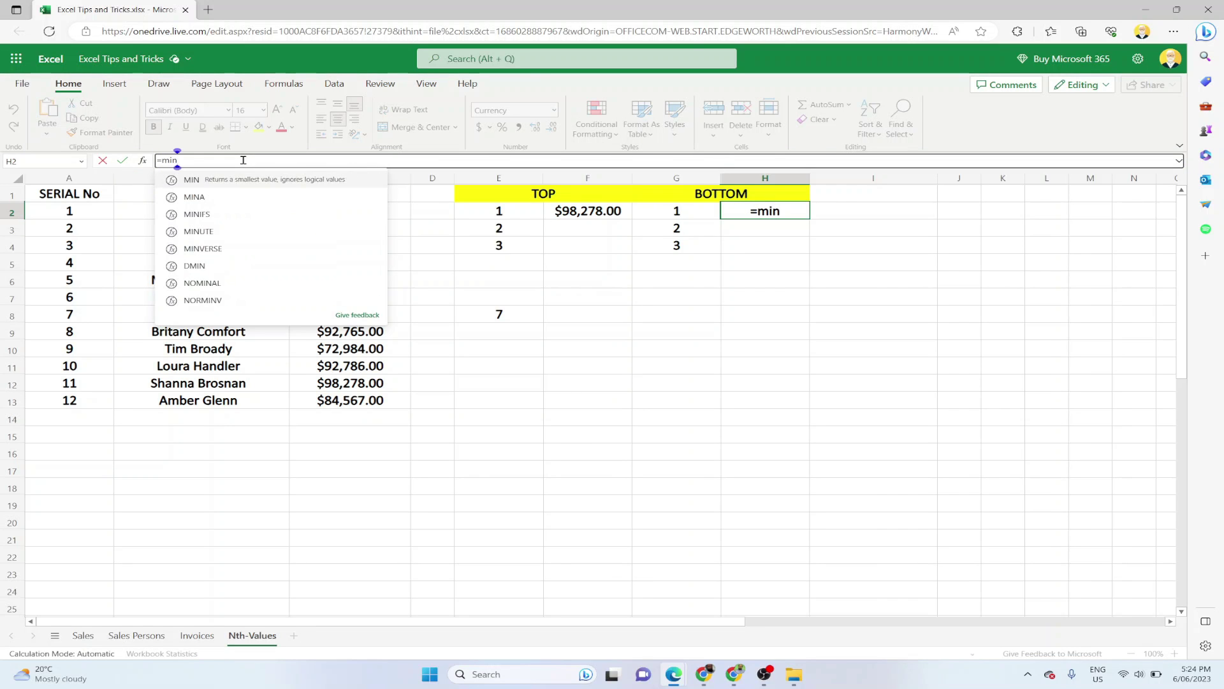
pyautogui.moveTo(348, 212); pyautogui.dragTo(366, 402)
pyautogui.write('(C2:C13')
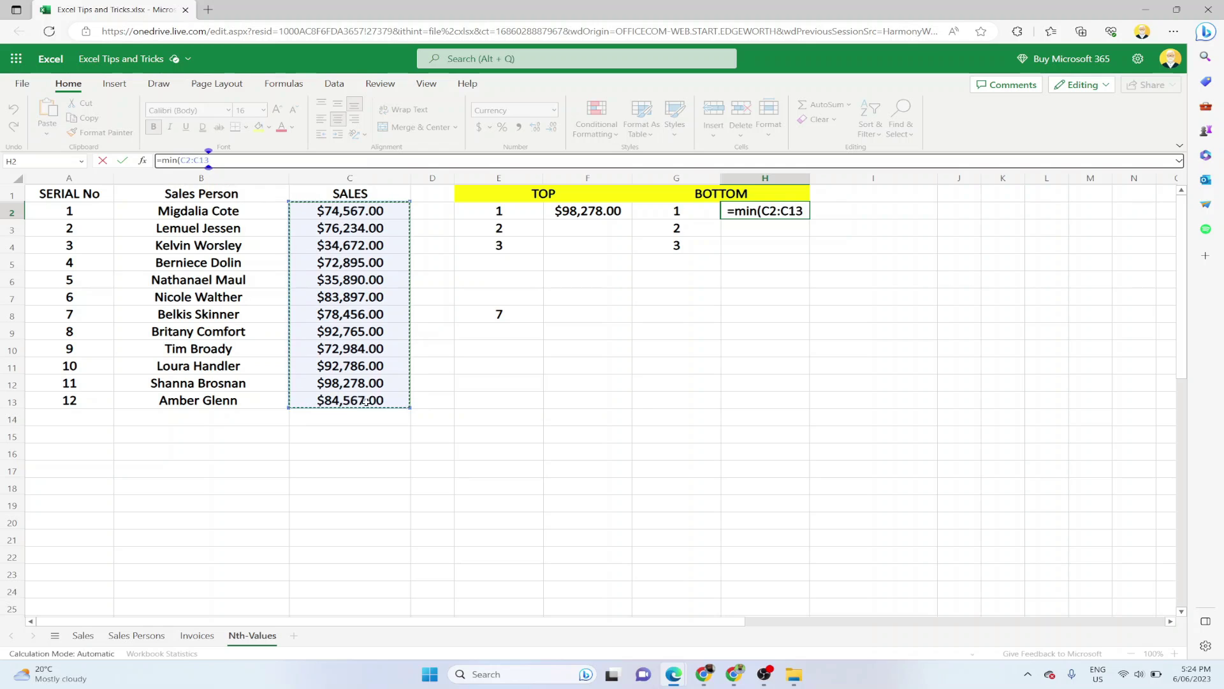
pyautogui.write(')')
pyautogui.press('Return')
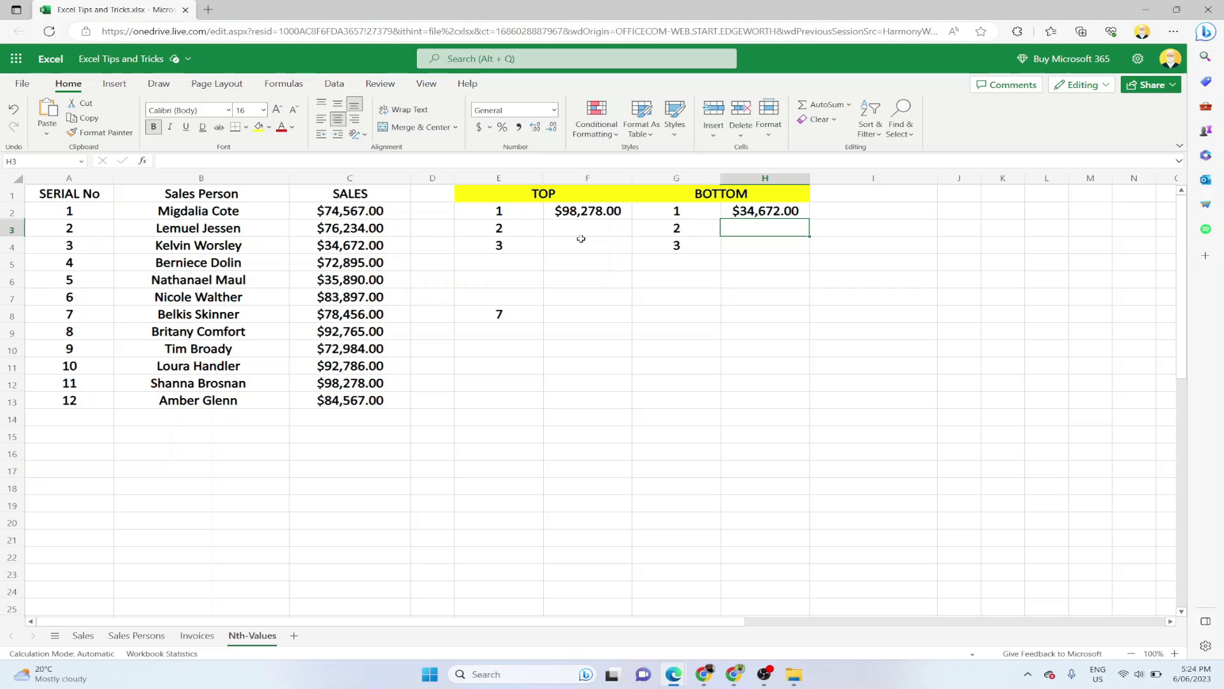
pyautogui.hotkey('ctrl', 'z')
pyautogui.hotkey('ctrl', 'z')
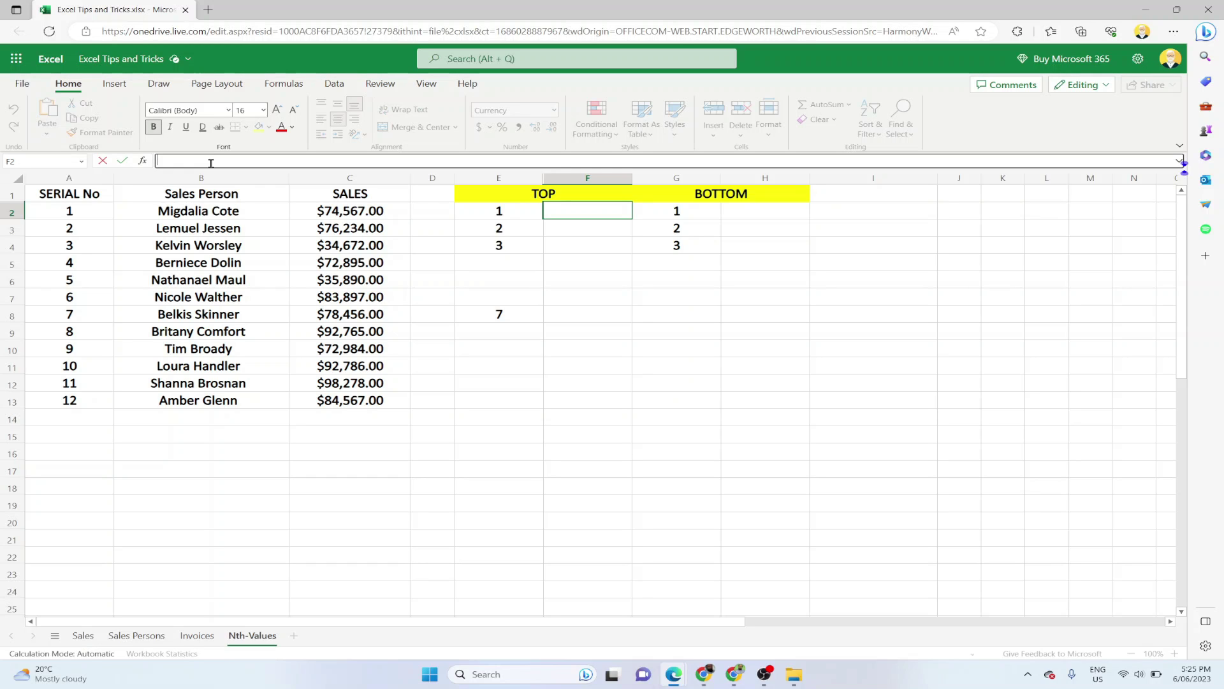
# Enter =LARGE(C2:C13,1) in F2 to return $98,278.00.
pyautogui.doubleClick(600, 206)
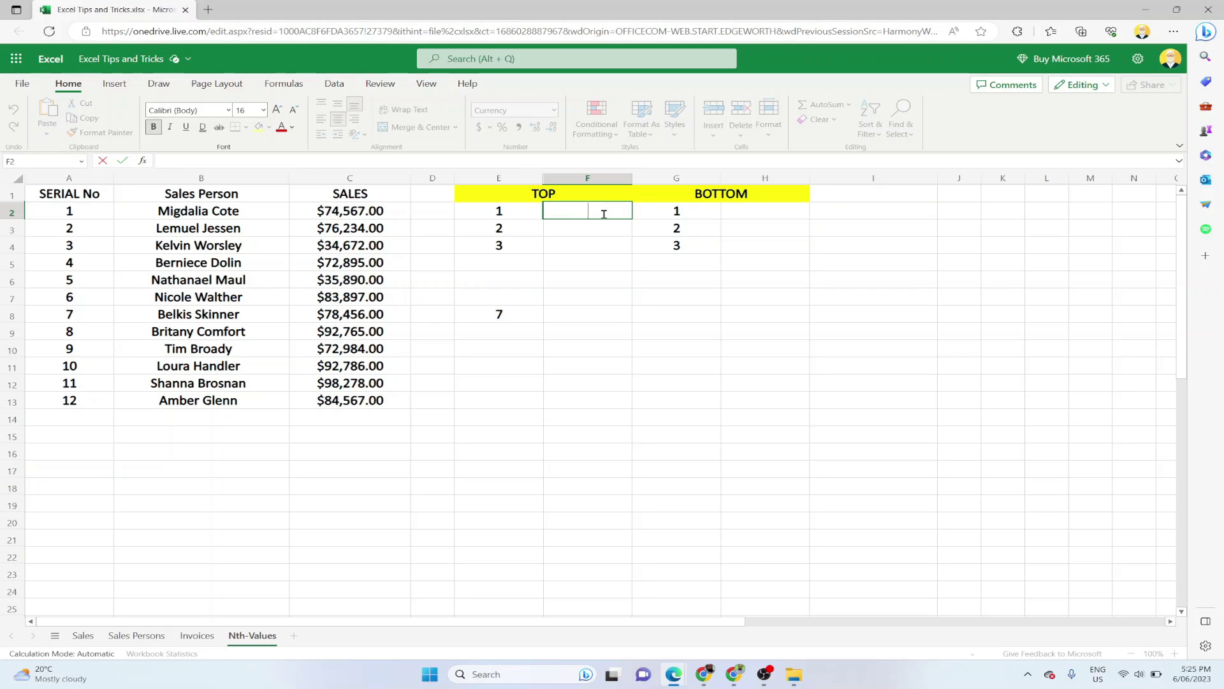
pyautogui.click(196, 162)
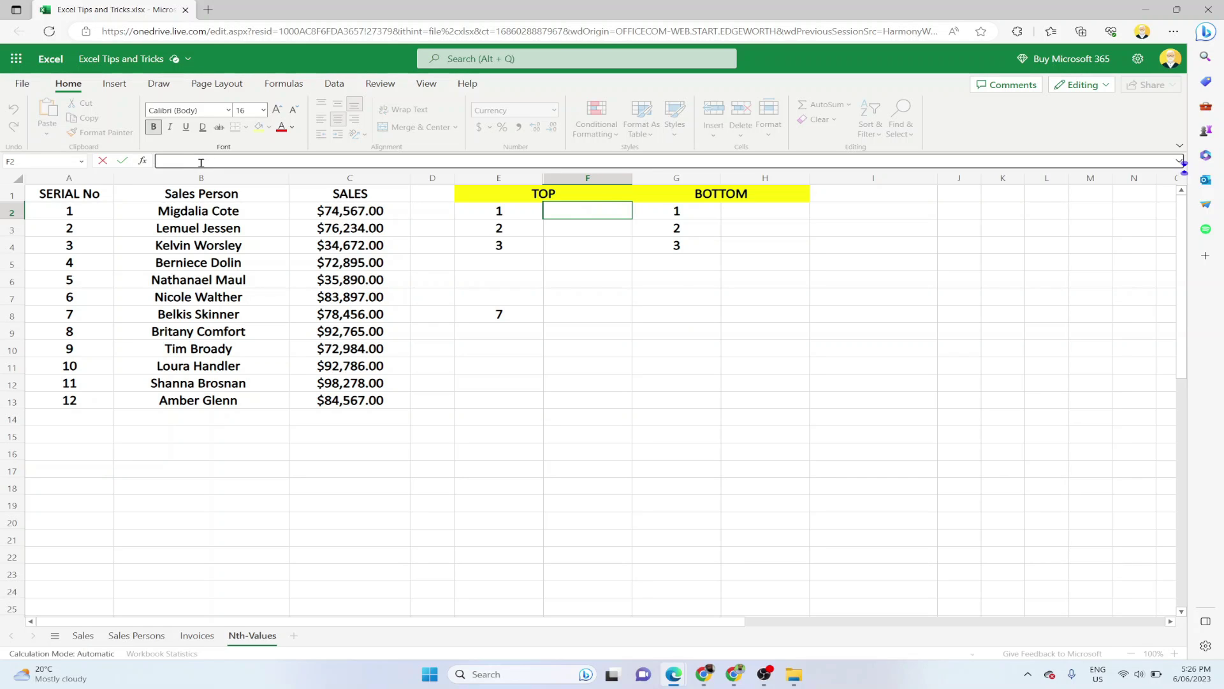
pyautogui.write('=')
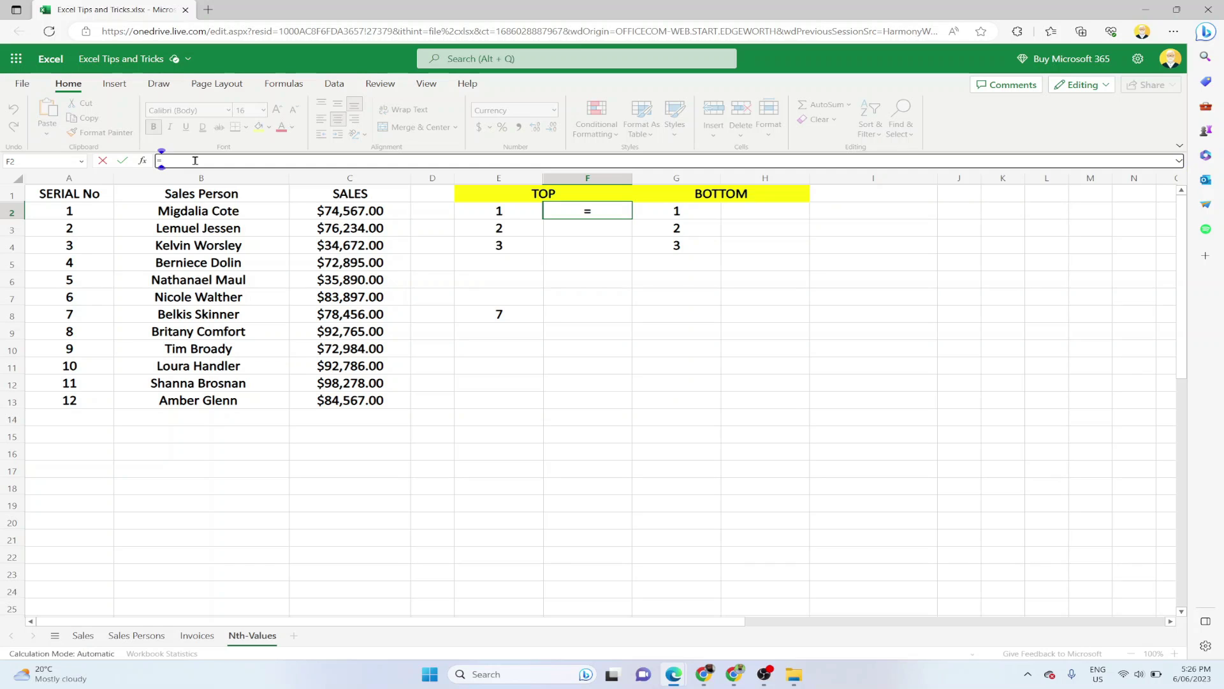
pyautogui.write('lar')
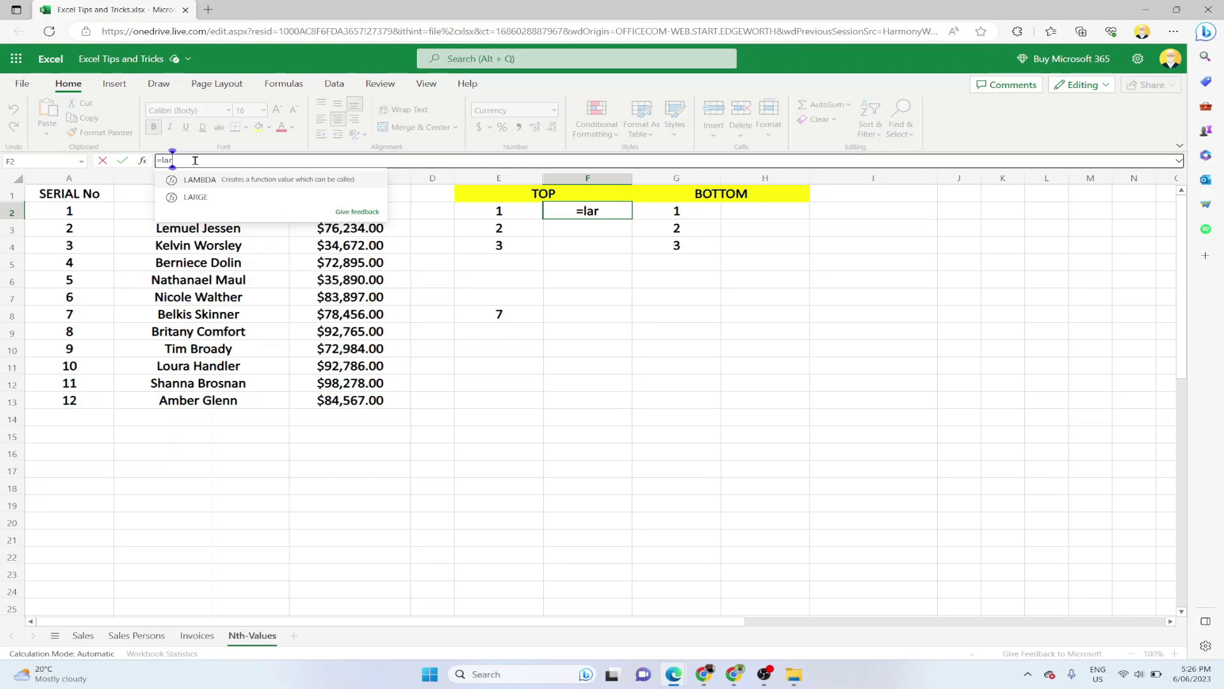
pyautogui.write('ge')
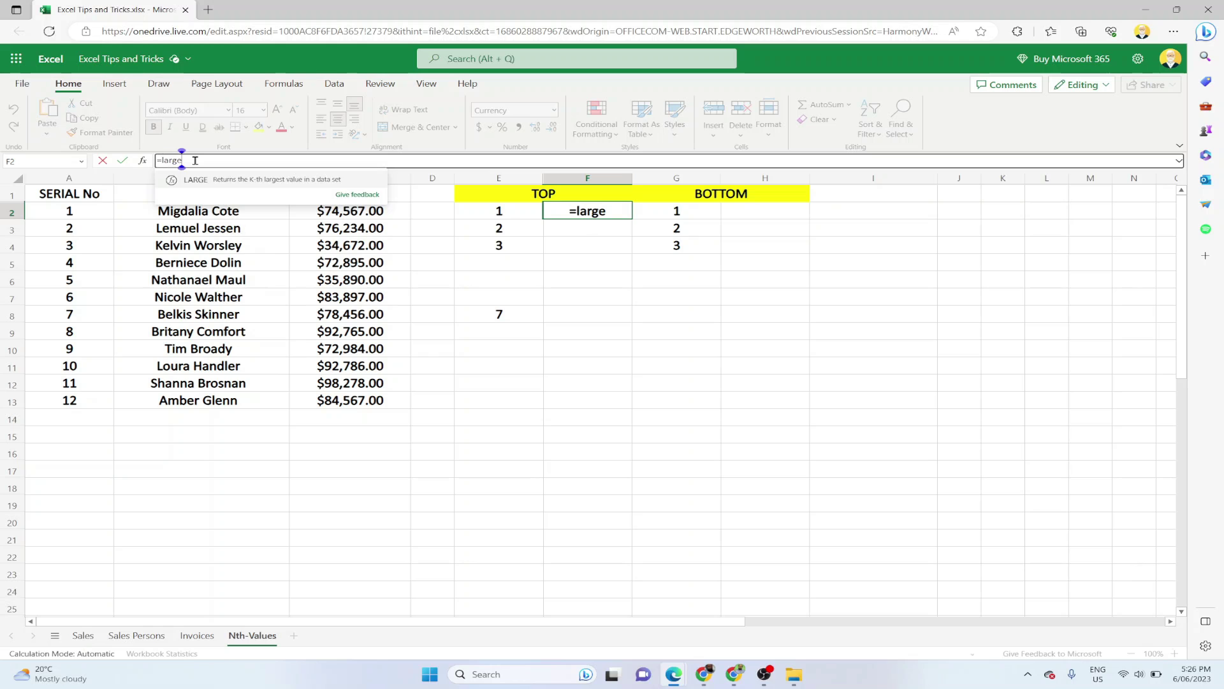
pyautogui.write('(')
pyautogui.moveTo(386, 210); pyautogui.dragTo(382, 401)
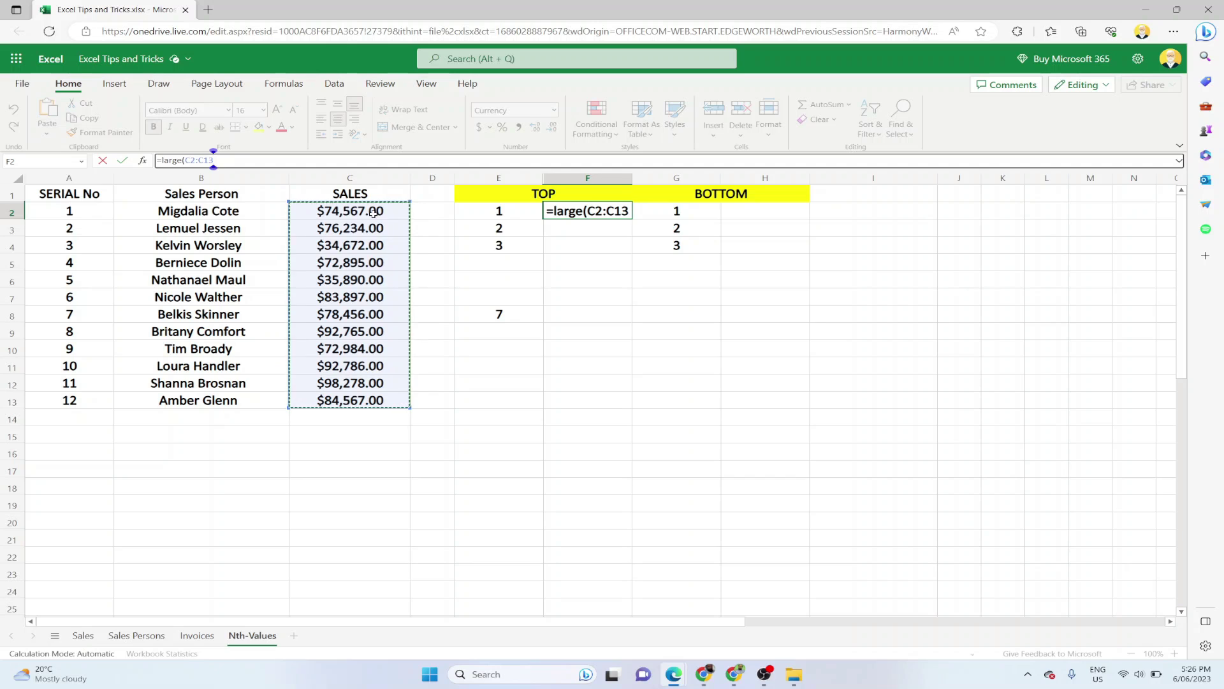
pyautogui.write(',')
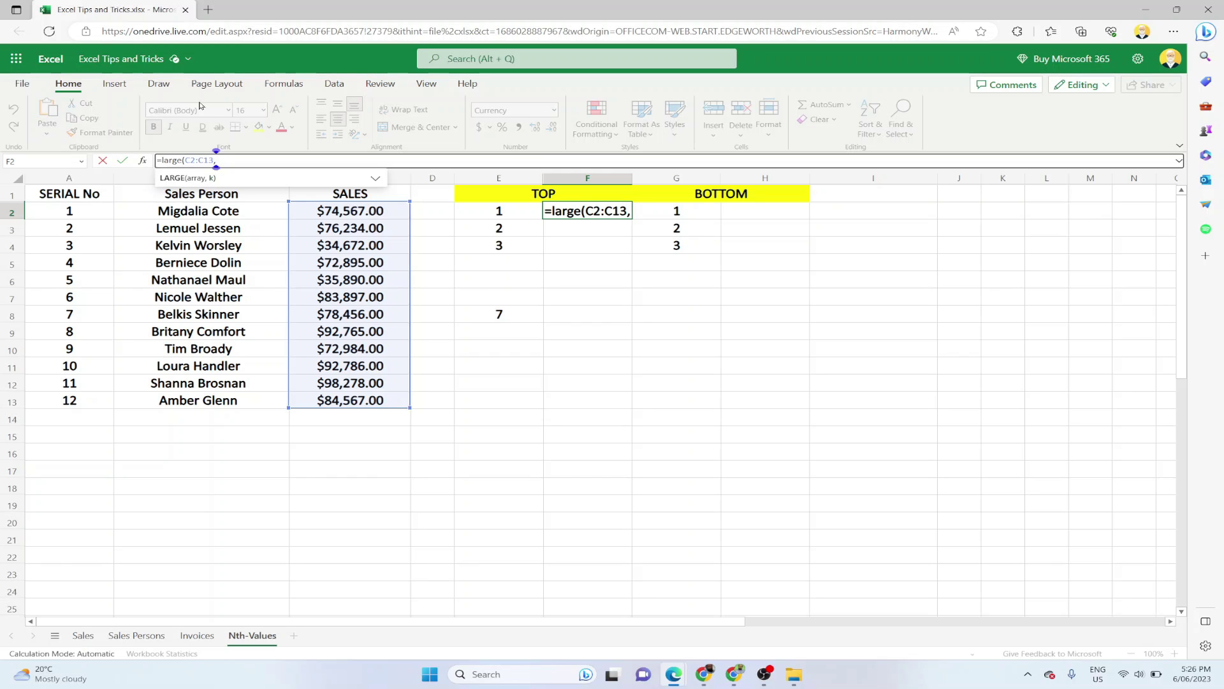
pyautogui.write('1')
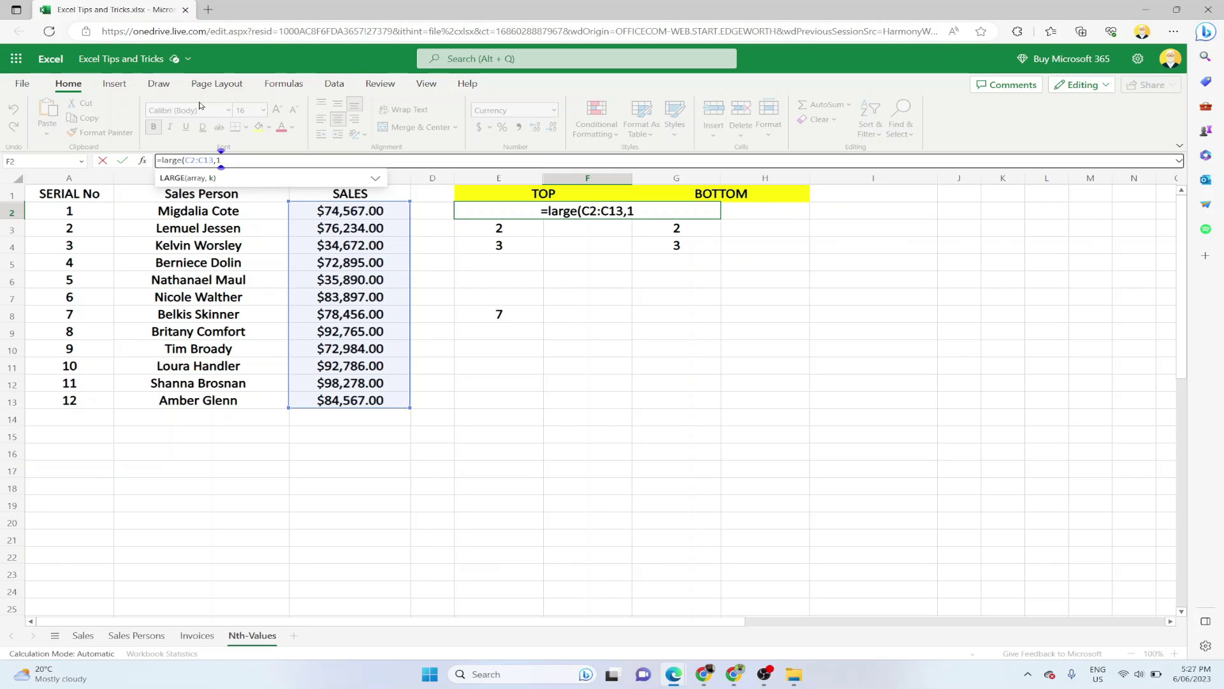
pyautogui.write(')')
pyautogui.press('Return')
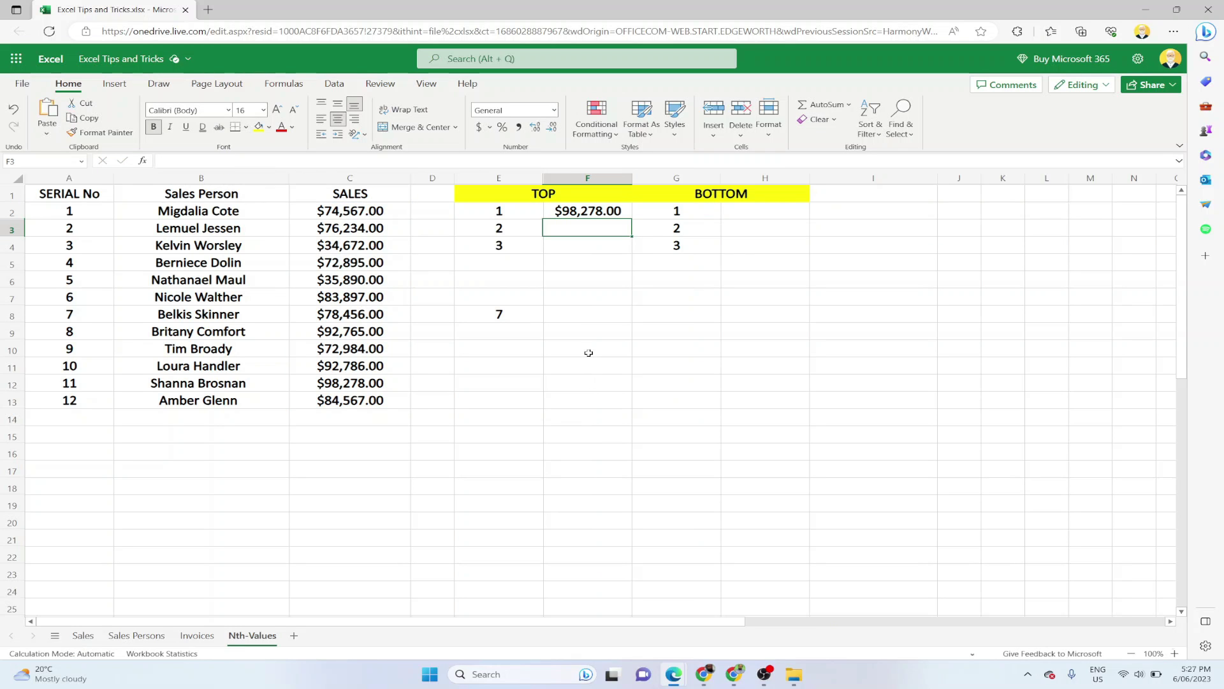
# Enter =LARGE(C2:C13,2) in F3 and check the resulting formula.
pyautogui.click(270, 161)
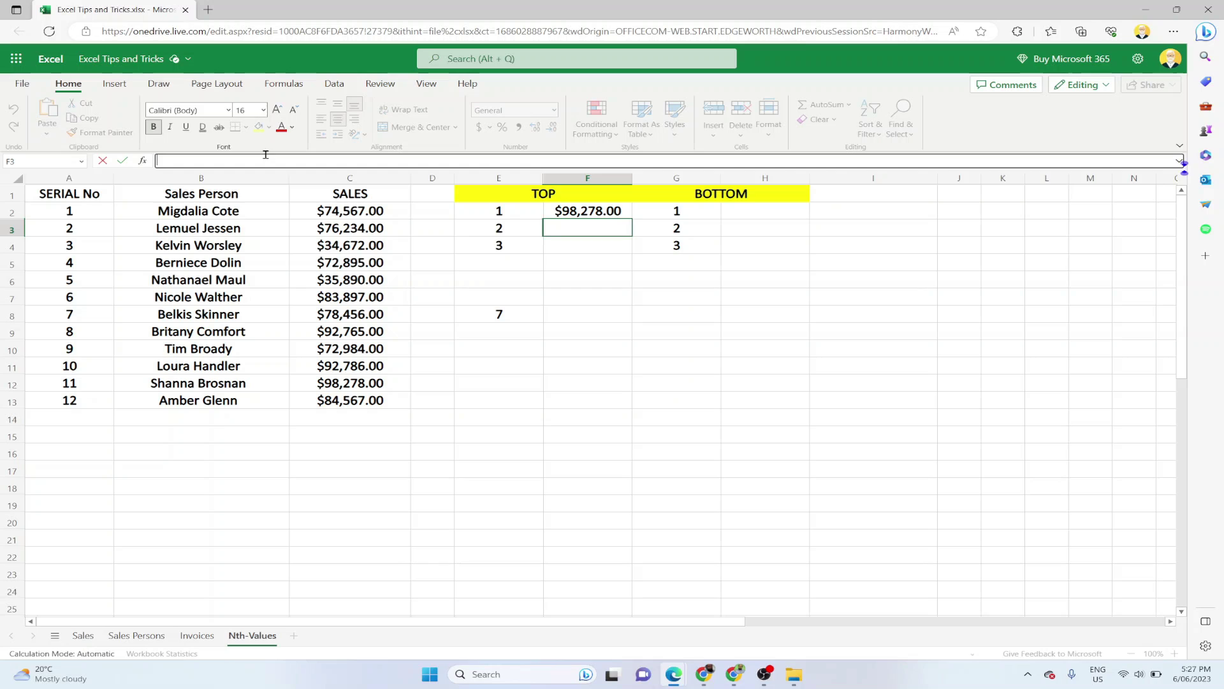
pyautogui.write('=large')
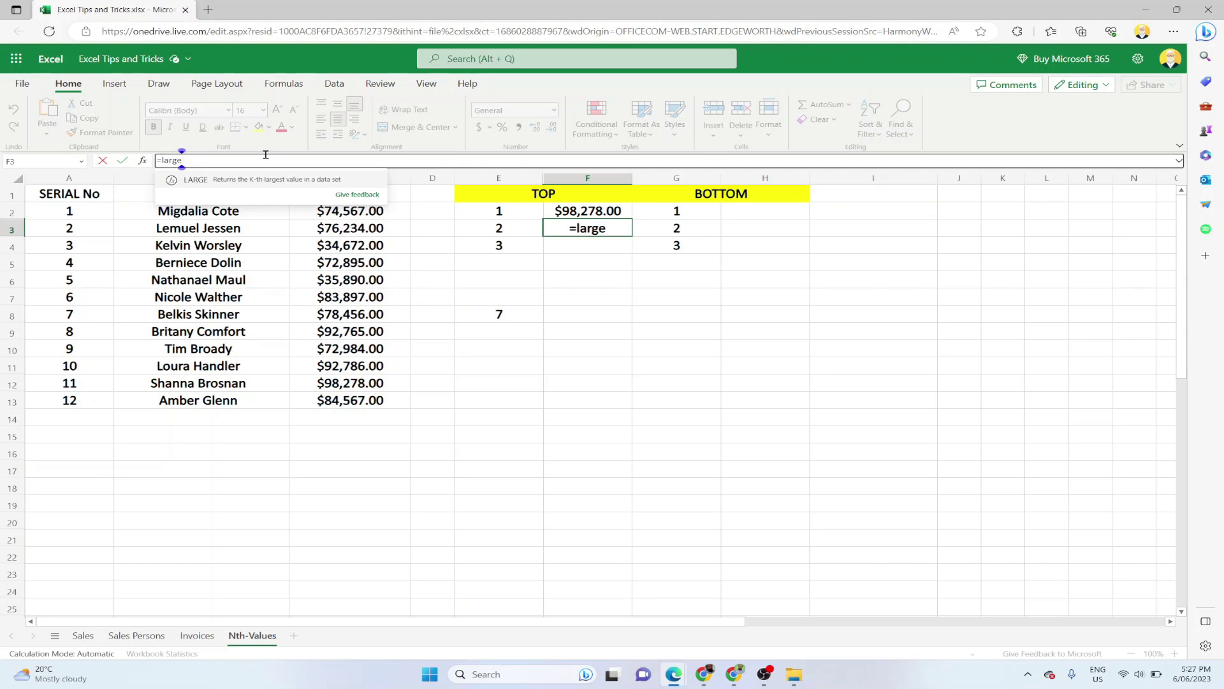
pyautogui.write('(')
pyautogui.moveTo(349, 211); pyautogui.dragTo(391, 398)
pyautogui.write(',')
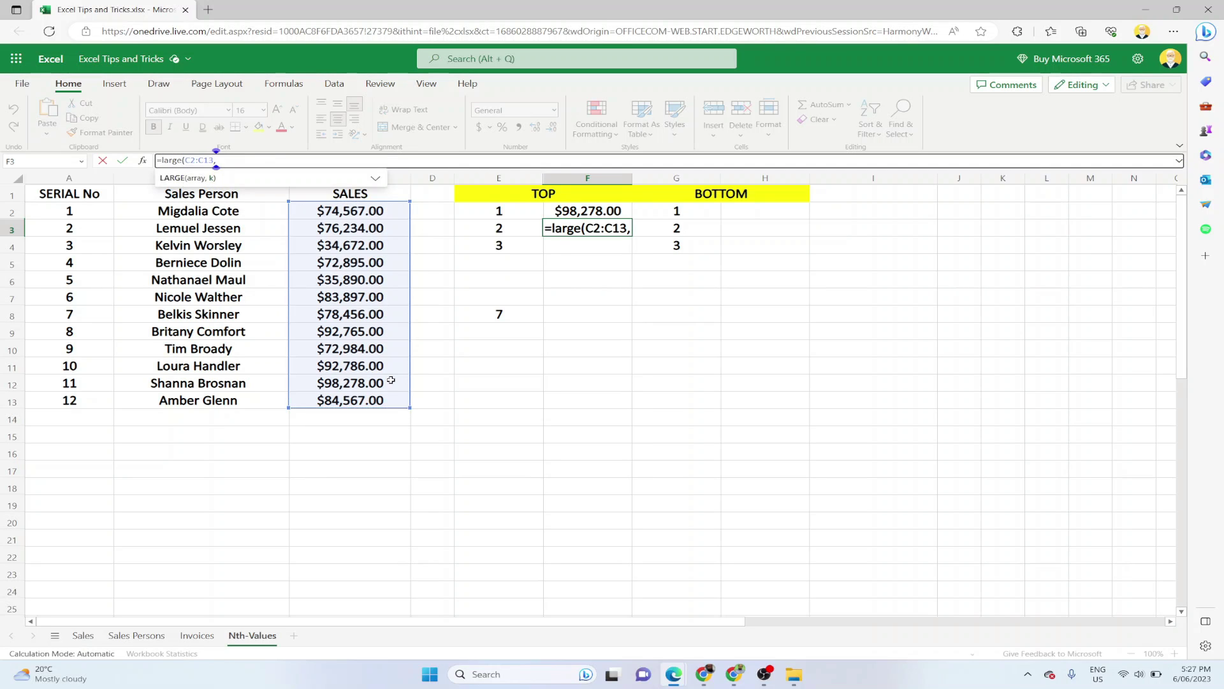
pyautogui.write('2)')
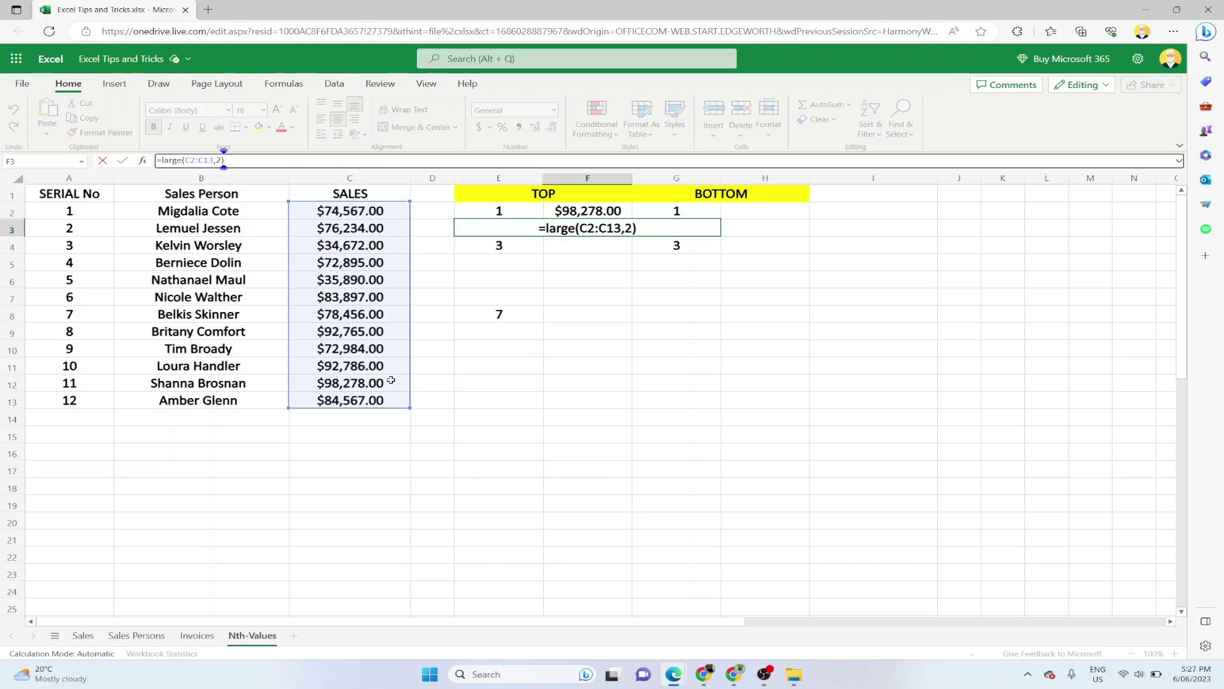
pyautogui.press('Return')
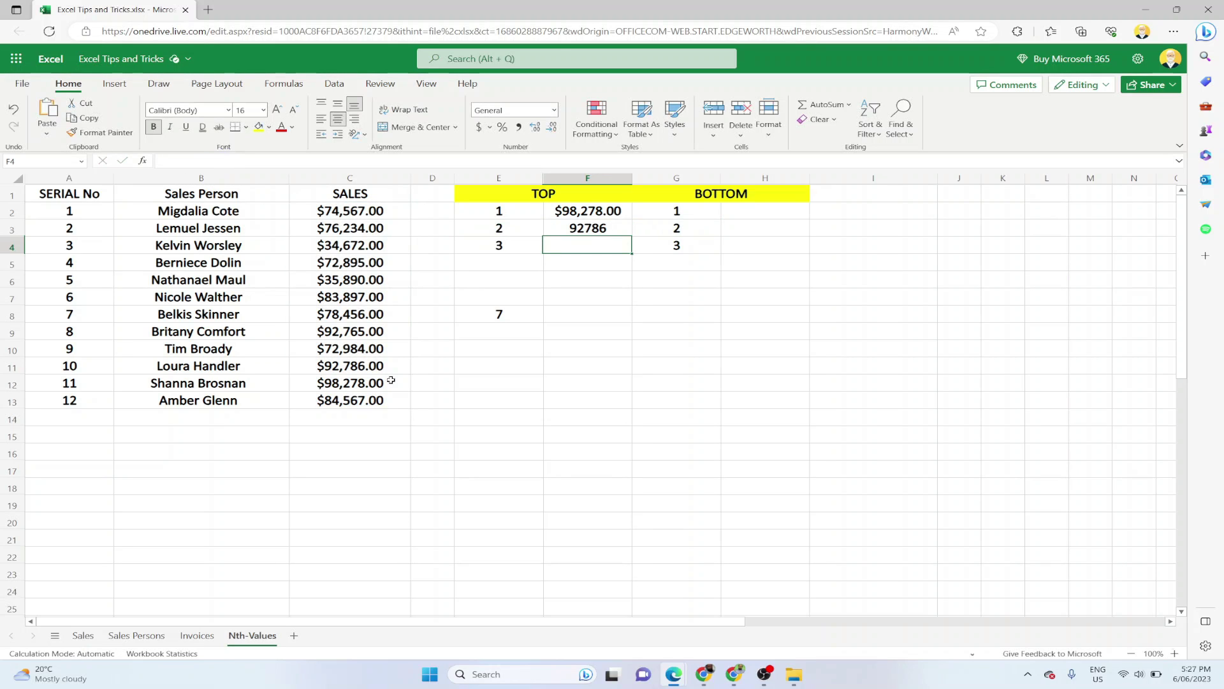
pyautogui.click(584, 230)
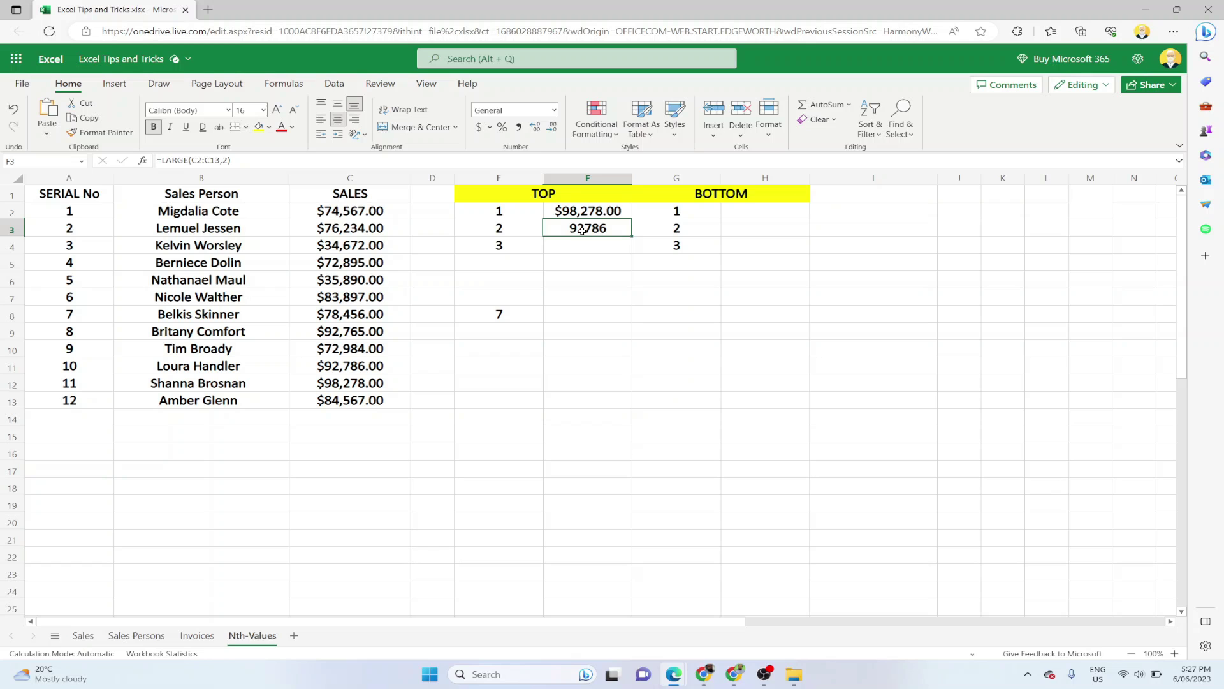
pyautogui.click(579, 192)
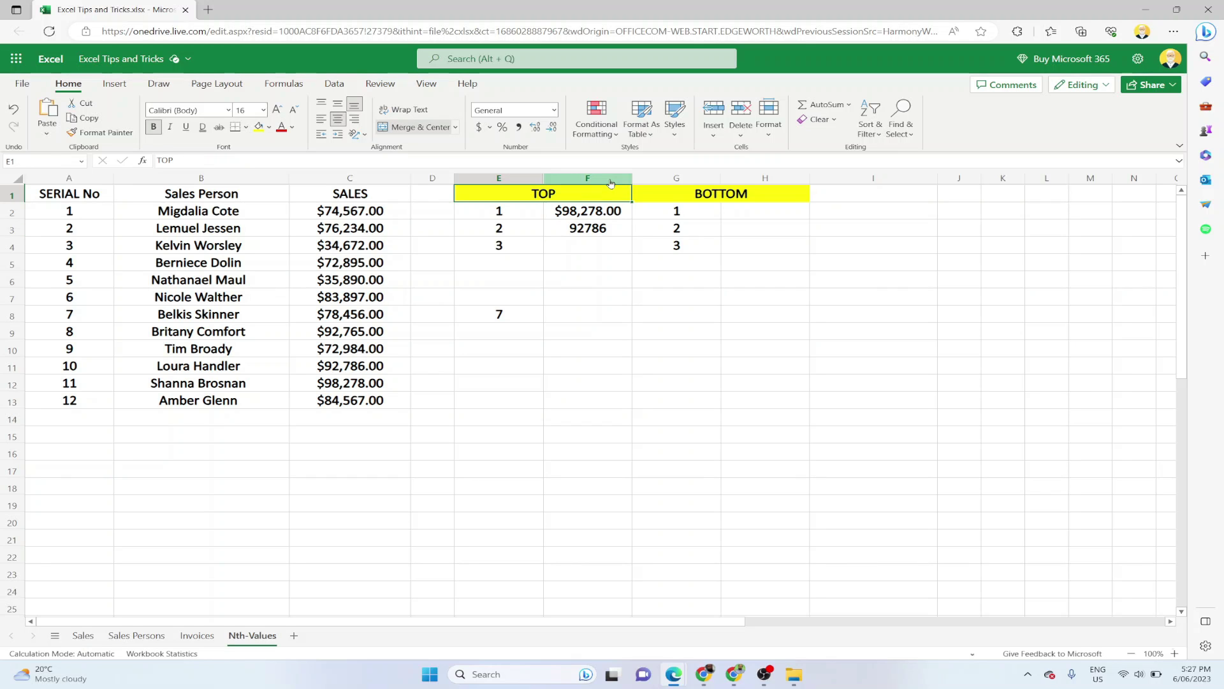
# Format column F as Currency so F3 shows $92,786.00.
pyautogui.click(611, 180)
pyautogui.click(555, 111)
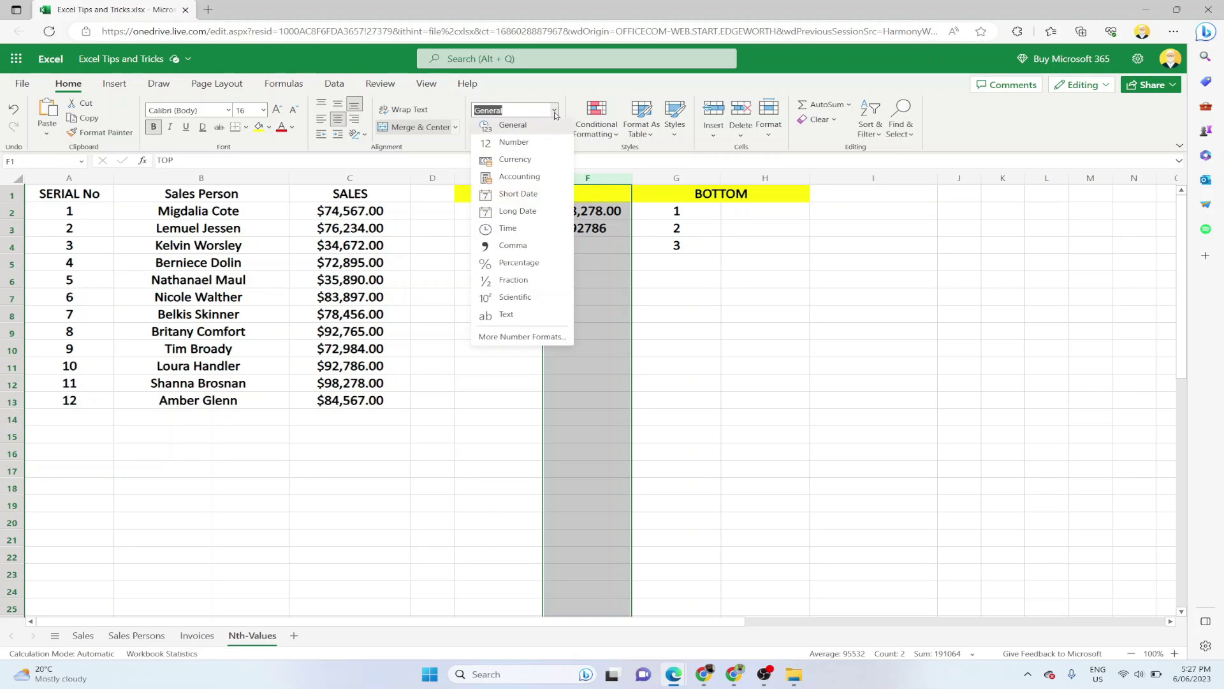
pyautogui.click(518, 163)
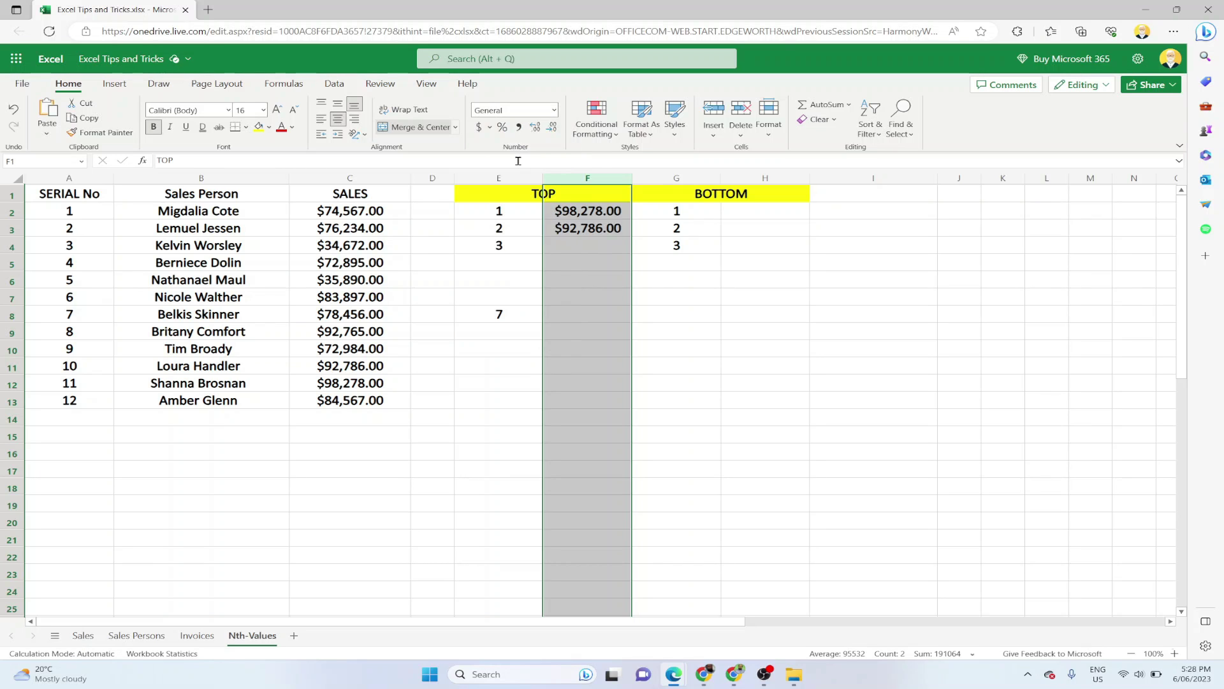
pyautogui.click(565, 246)
# Enter =LARGE(C2:C13,3) in F4 ($92,765.00) and =LARGE(C2:C13,7) in F8 ($76,234.00).
pyautogui.click(373, 161)
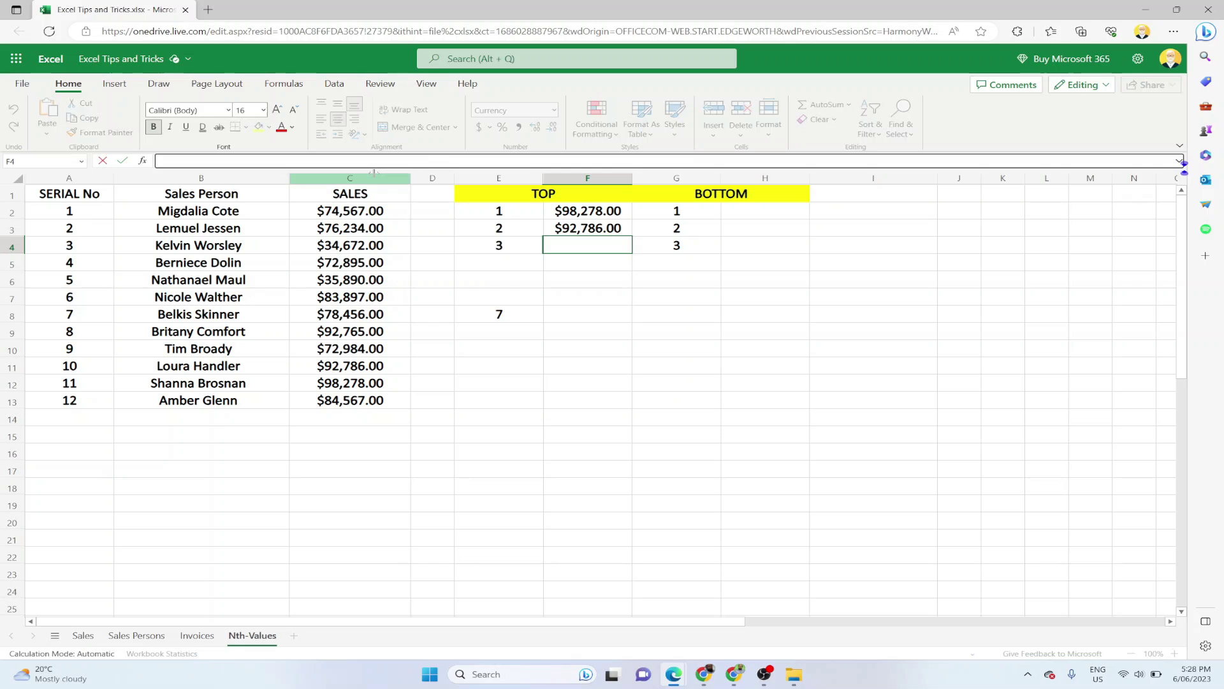
pyautogui.write('=large(C2:C13,')
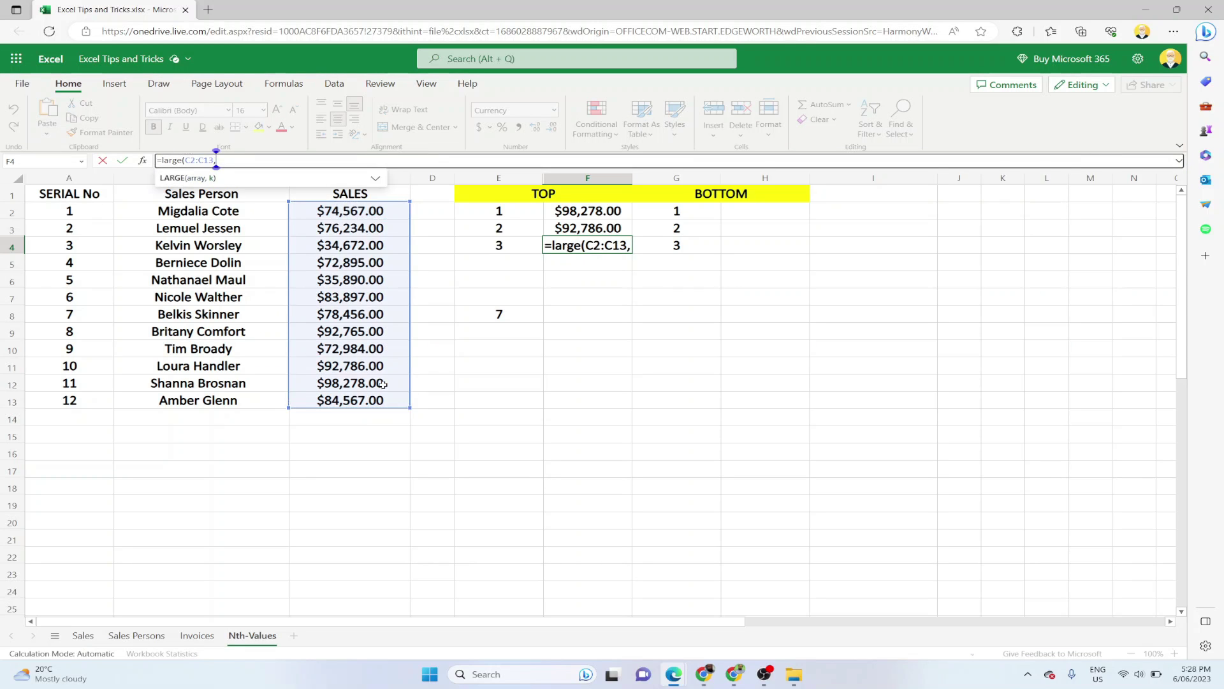
pyautogui.write('3')
pyautogui.click(590, 317)
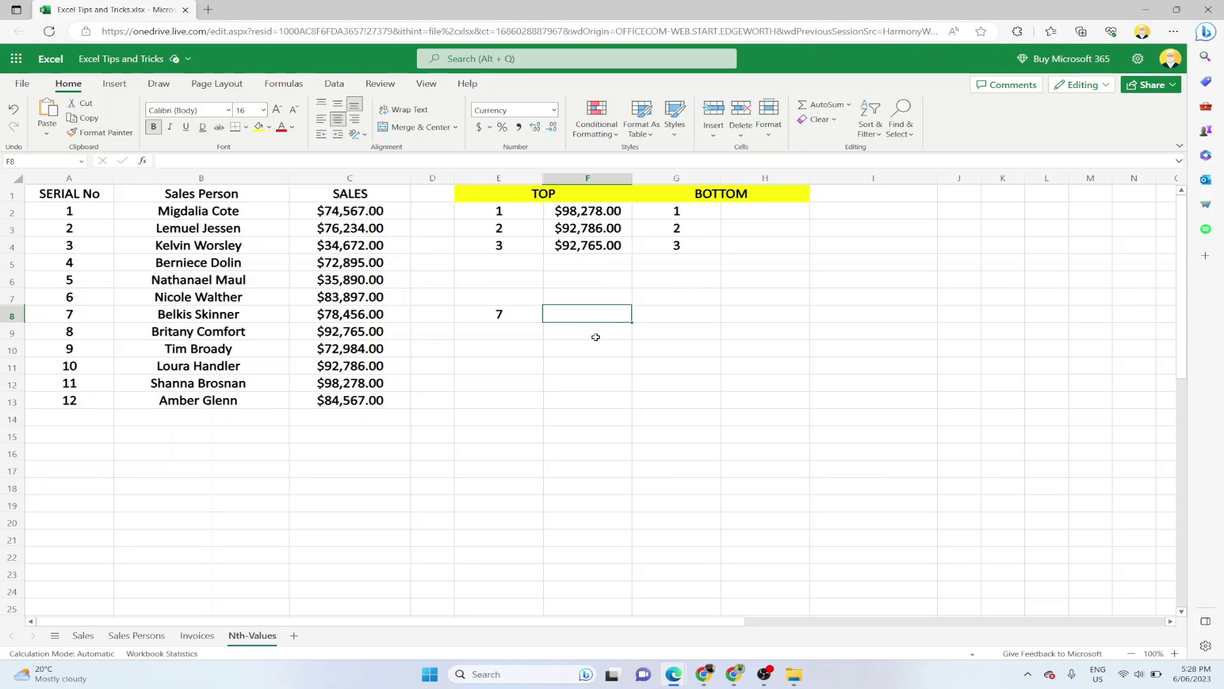
pyautogui.click(239, 161)
pyautogui.write('=')
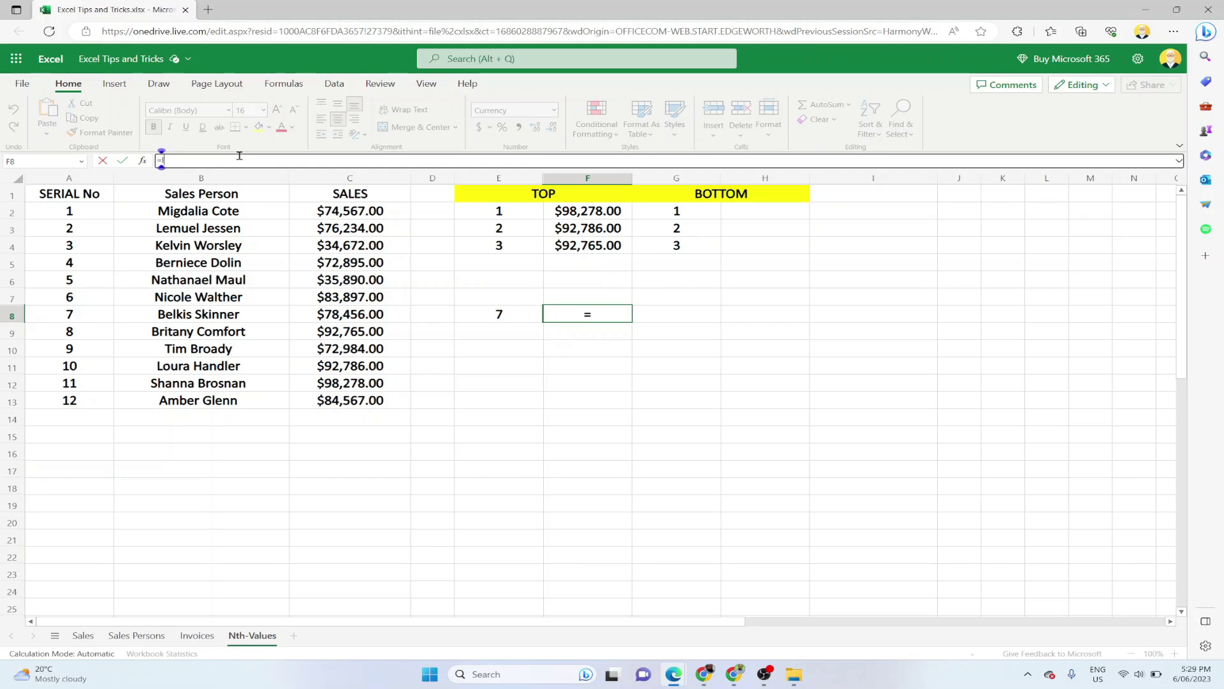
pyautogui.write('large')
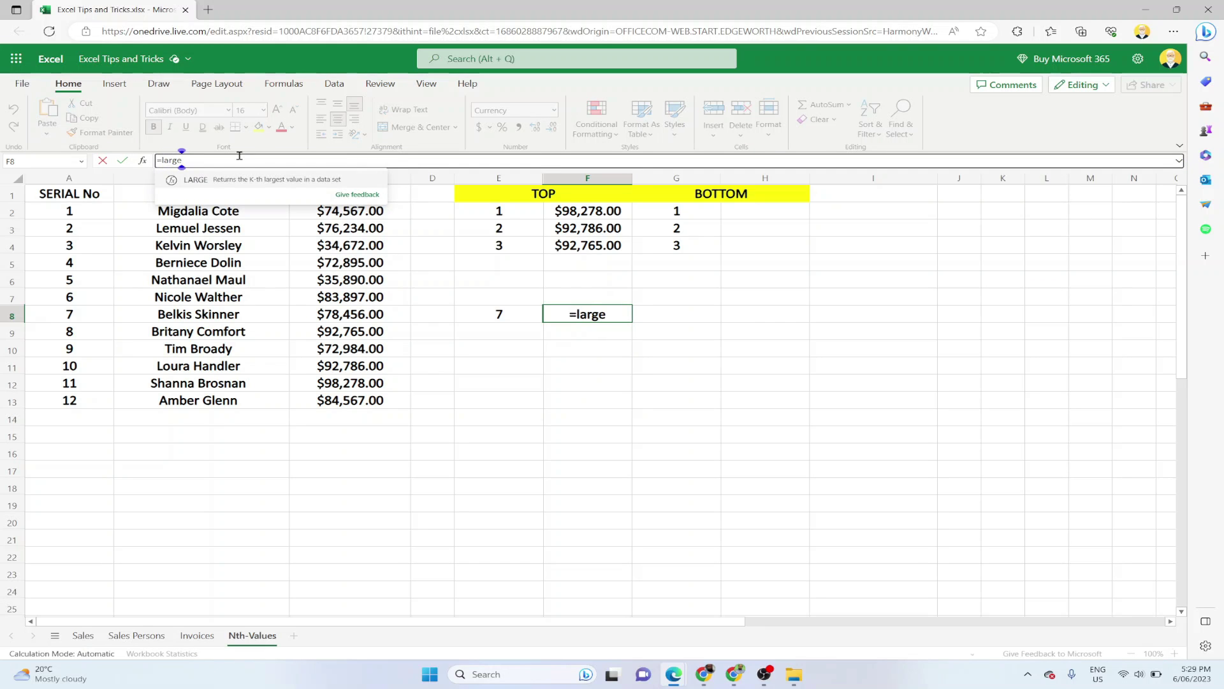
pyautogui.write('(C2:C13,7')
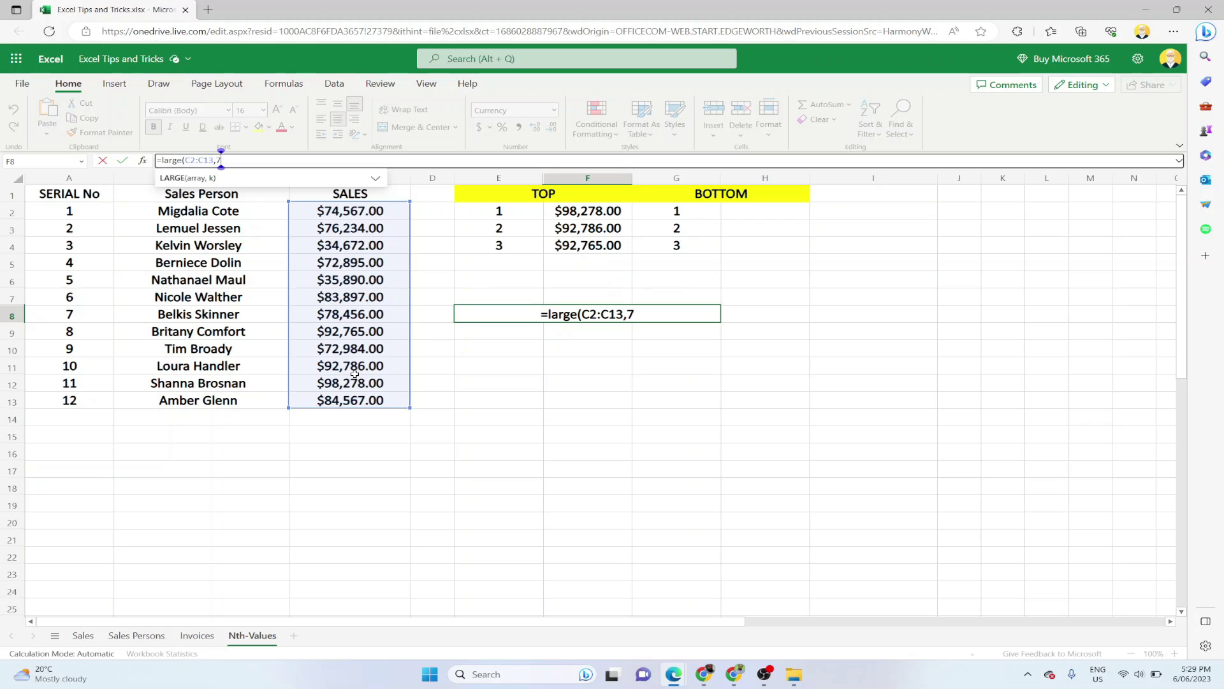
pyautogui.click(749, 224)
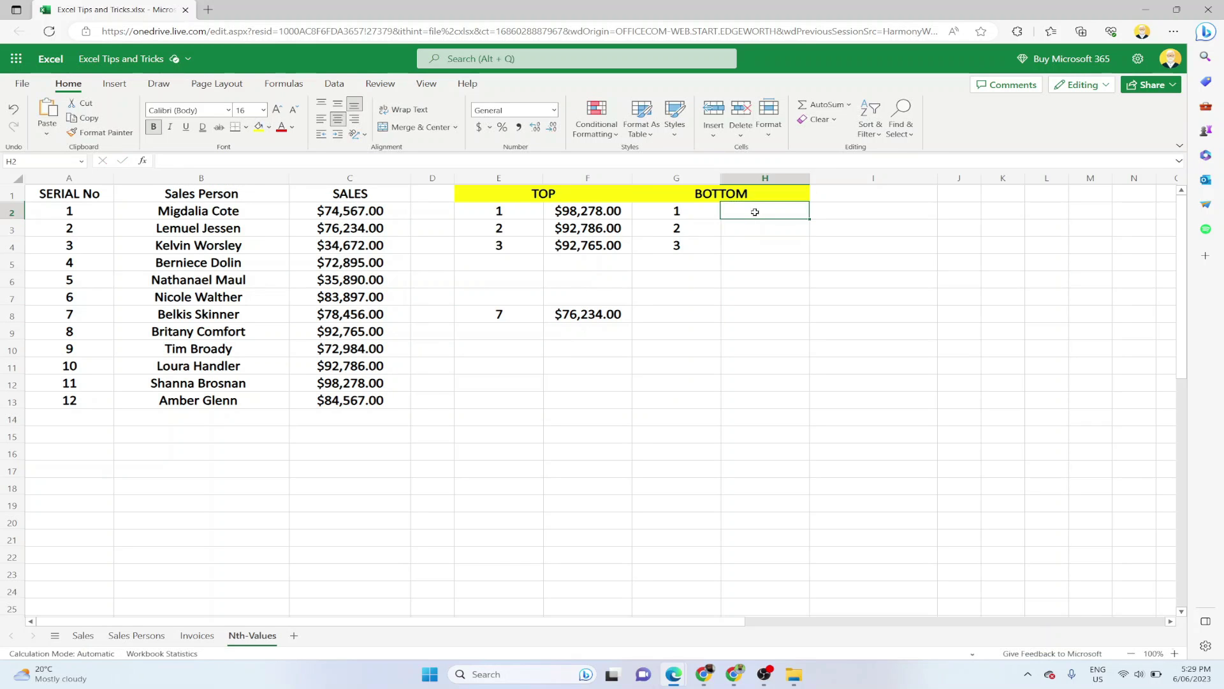
# Enter =SMALL(C2:C13,1) in H2 to return $34,672.00.
pyautogui.click(251, 161)
pyautogui.write('=small')
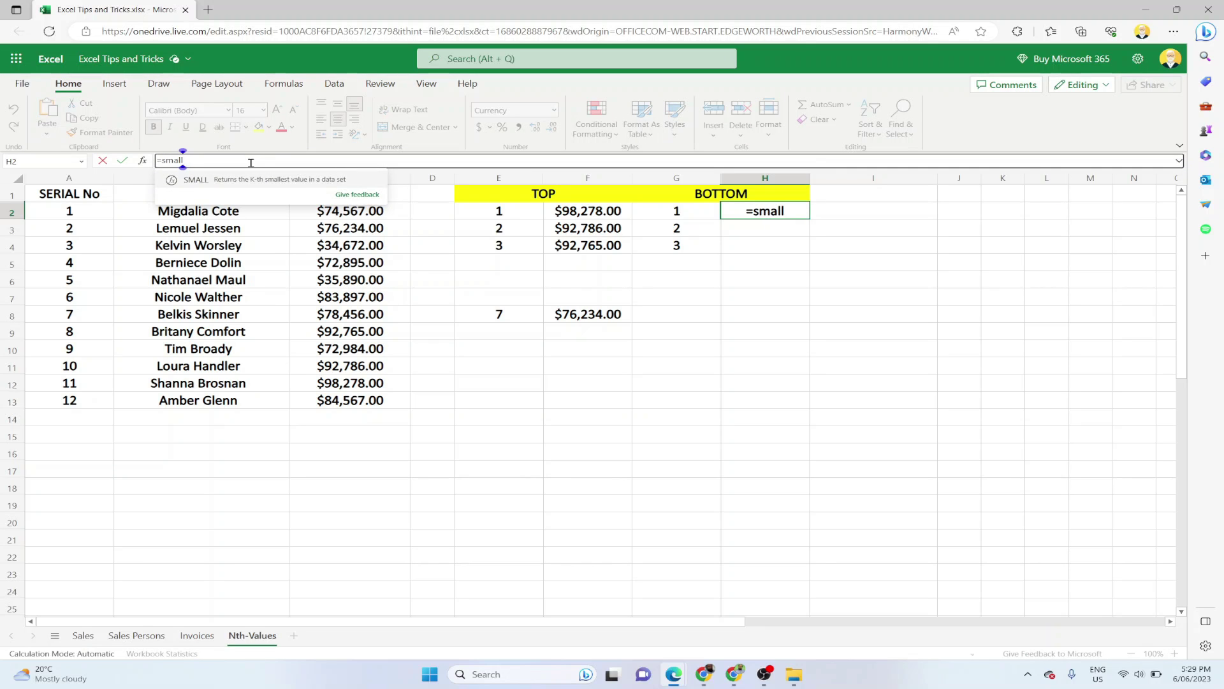
pyautogui.write('(')
pyautogui.moveTo(387, 217); pyautogui.dragTo(342, 398)
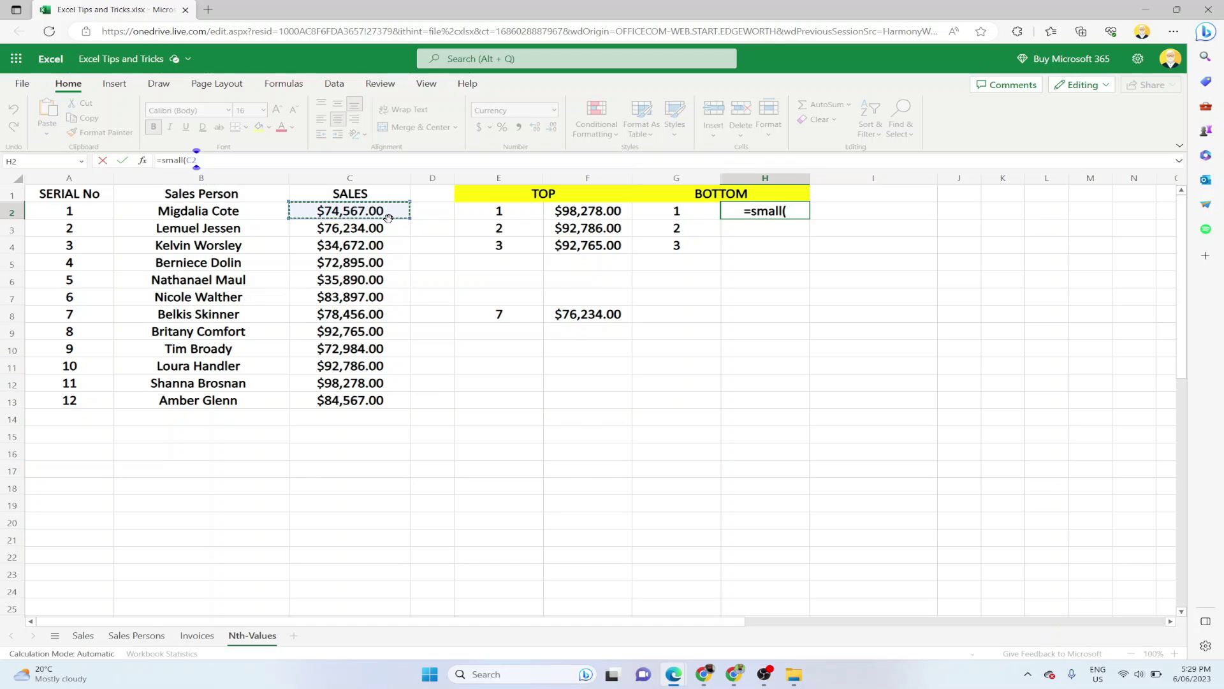
pyautogui.write(':C13,')
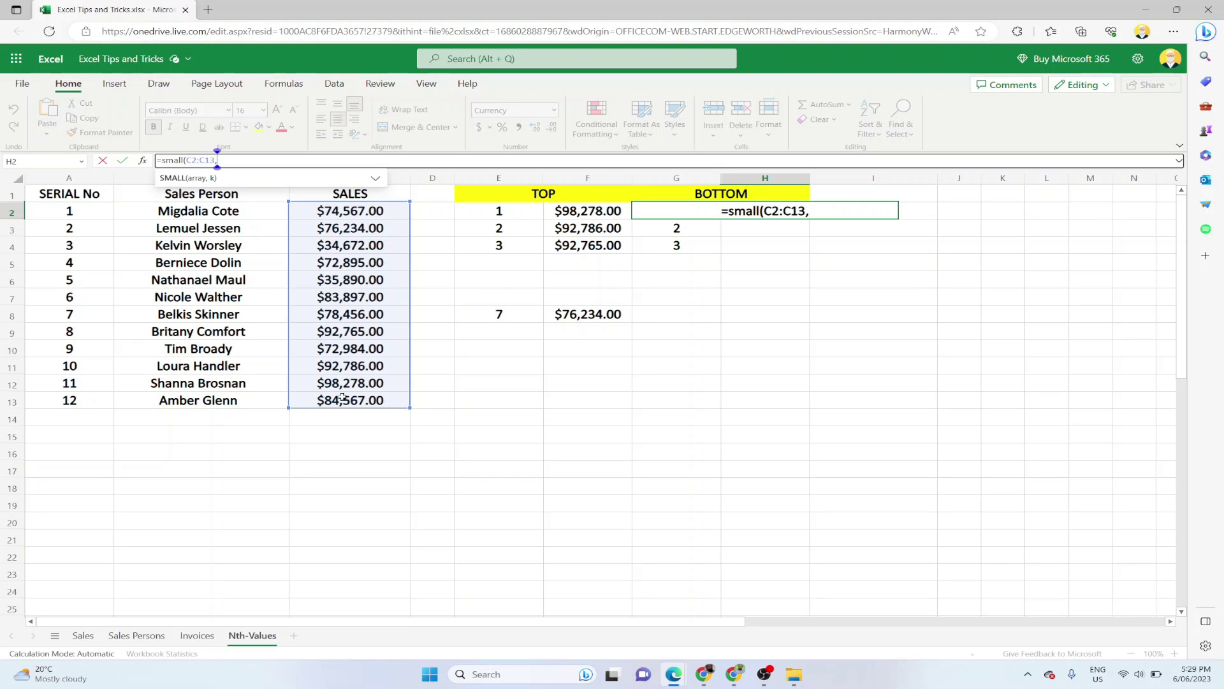
pyautogui.write('1')
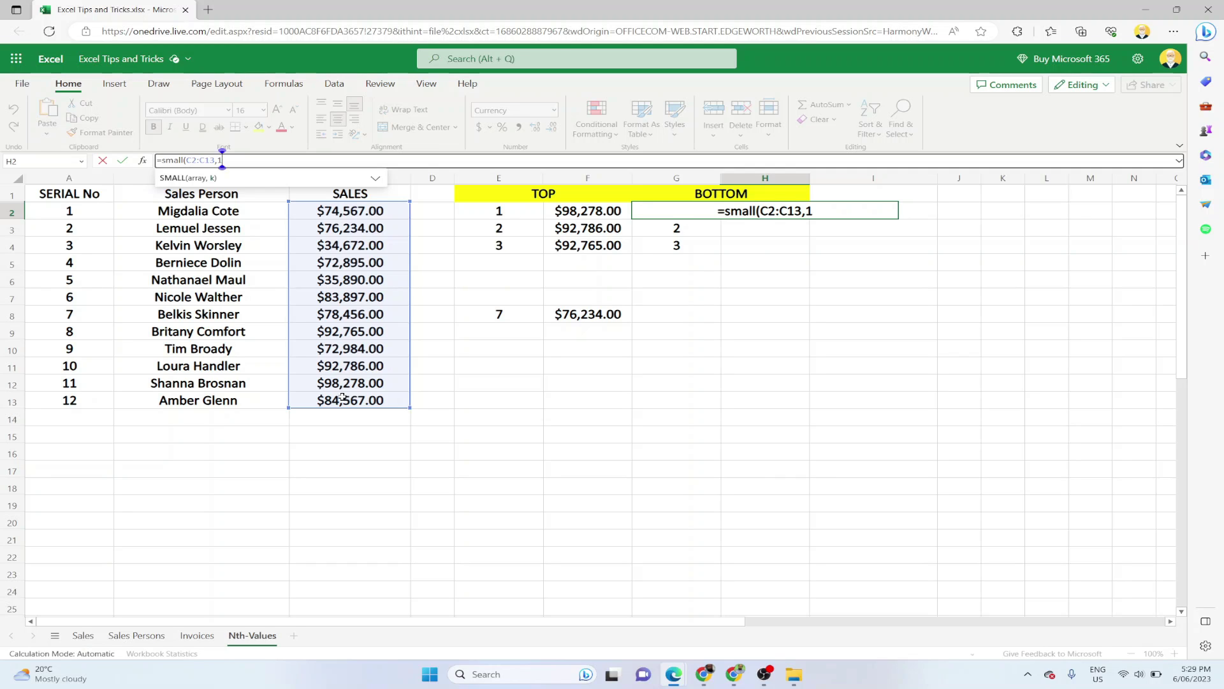
pyautogui.press('Return')
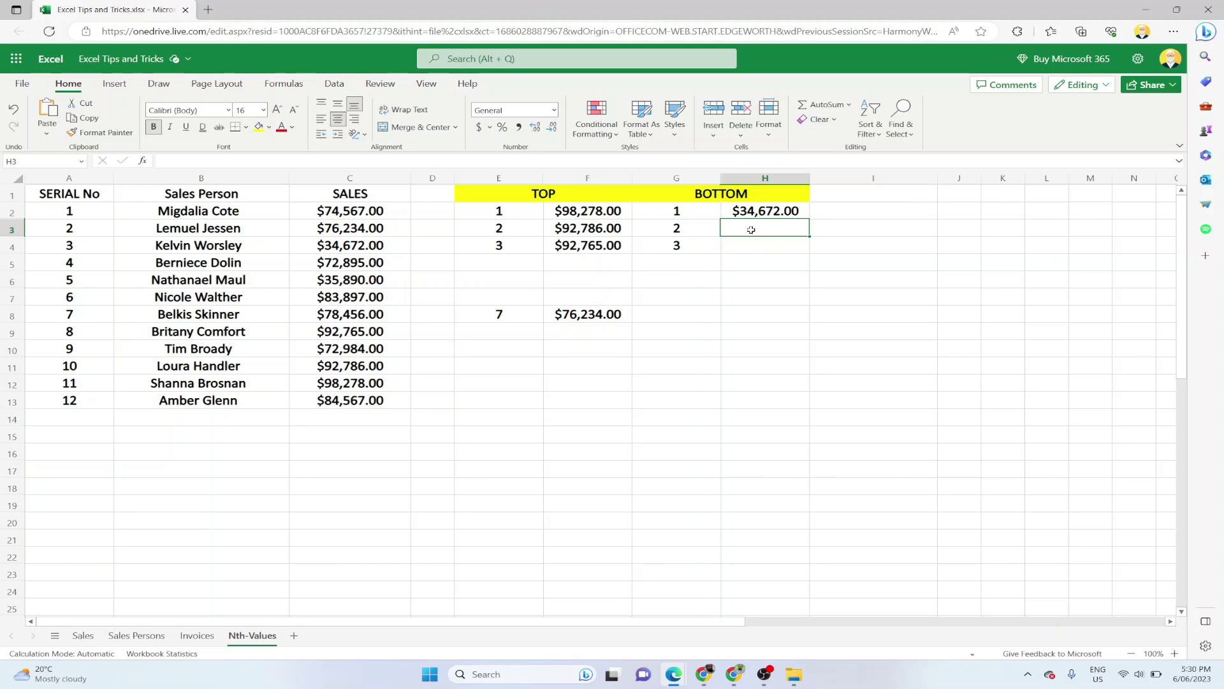